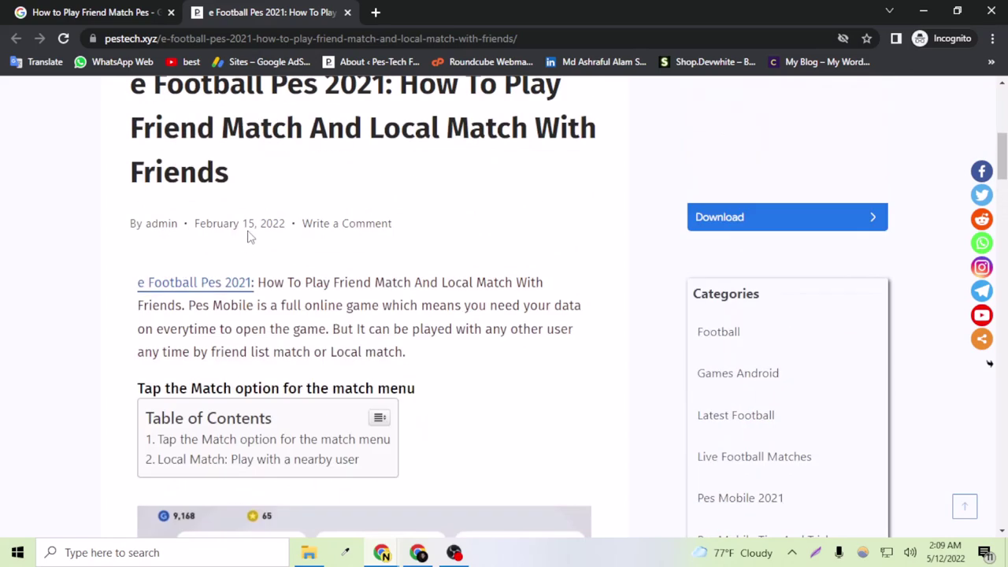
Read through the eFootball PES 2021 friend match article, from its introduction down to the share links.
{"action": "scroll", "coordinate": [252, 228], "scroll_direction": "down", "scroll_amount": 10}
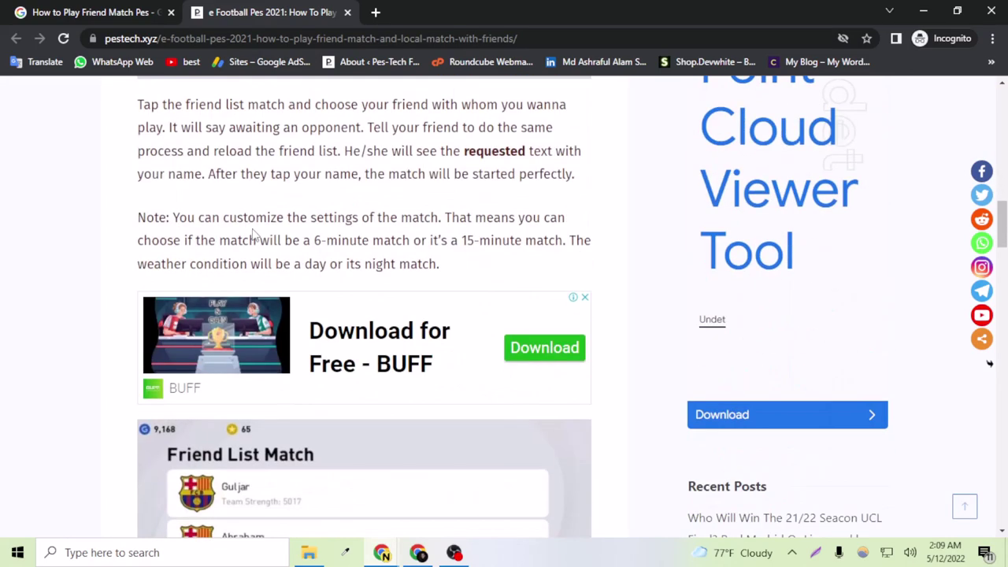
{"action": "scroll", "coordinate": [252, 233], "scroll_direction": "up", "scroll_amount": 5}
{"action": "scroll", "coordinate": [253, 234], "scroll_direction": "down", "scroll_amount": 4}
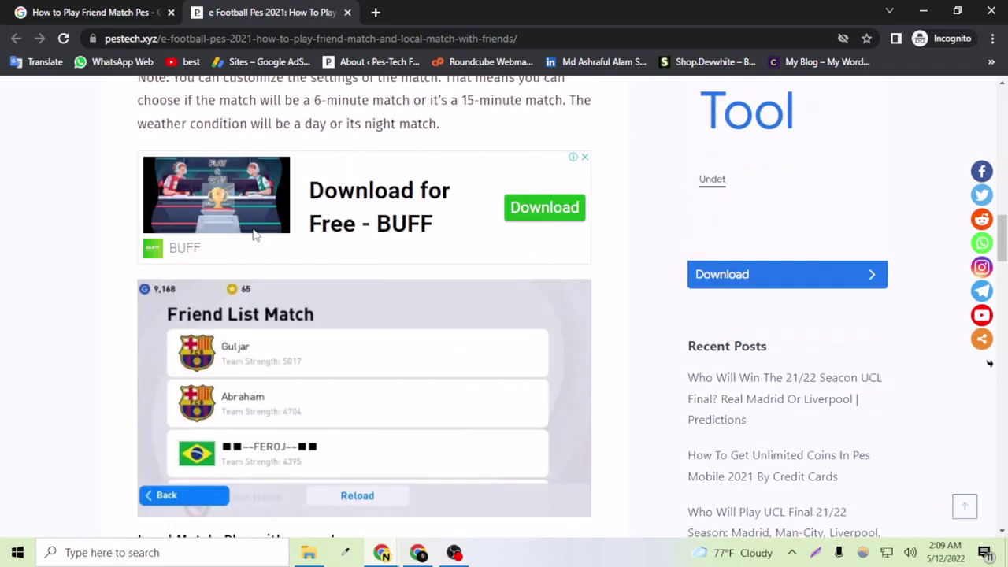
{"action": "scroll", "coordinate": [254, 234], "scroll_direction": "down", "scroll_amount": 3}
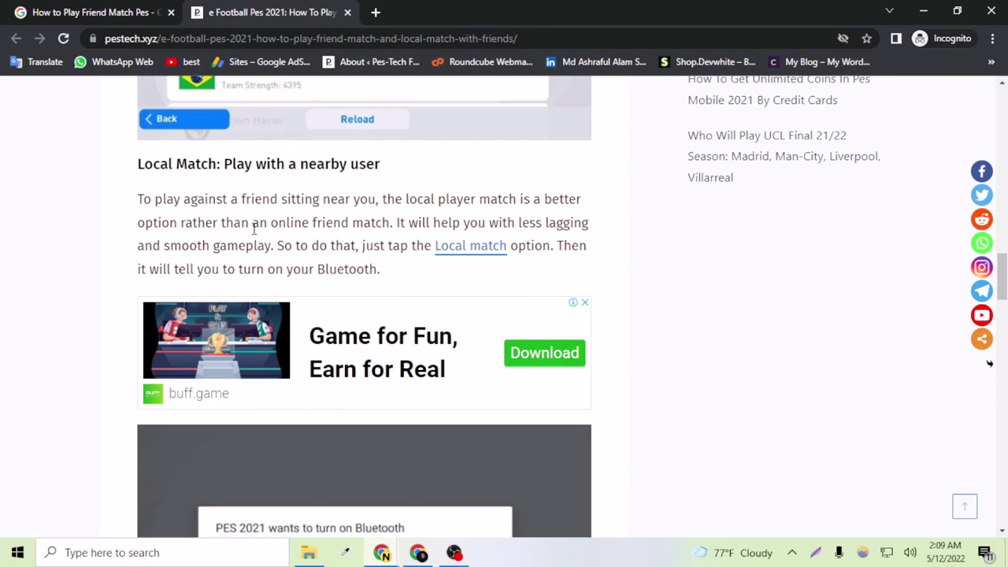
{"action": "scroll", "coordinate": [253, 228], "scroll_direction": "down", "scroll_amount": 4}
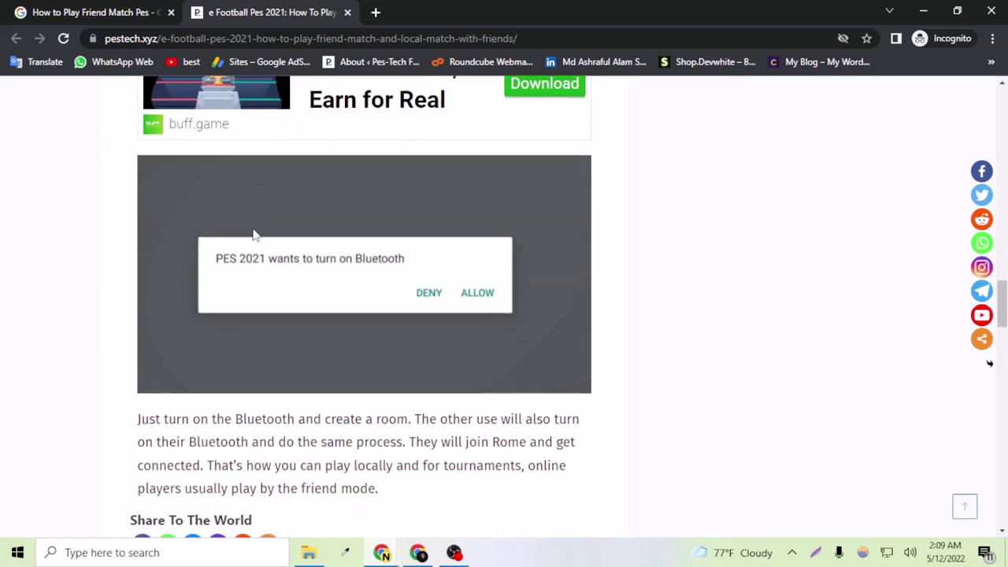
{"action": "scroll", "coordinate": [254, 235], "scroll_direction": "up", "scroll_amount": 2}
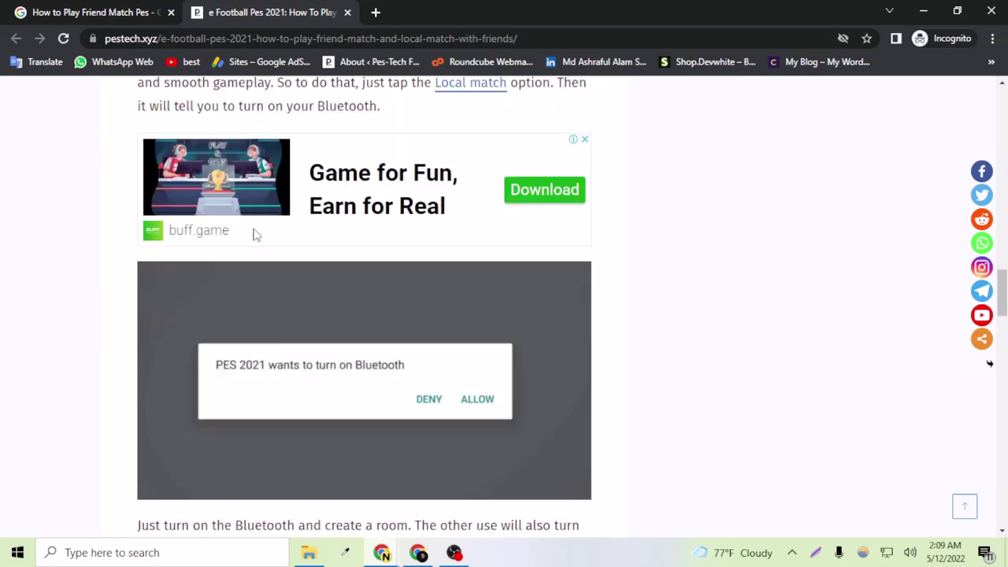
{"action": "scroll", "coordinate": [254, 235], "scroll_direction": "down", "scroll_amount": 5}
{"action": "scroll", "coordinate": [253, 233], "scroll_direction": "down", "scroll_amount": 1}
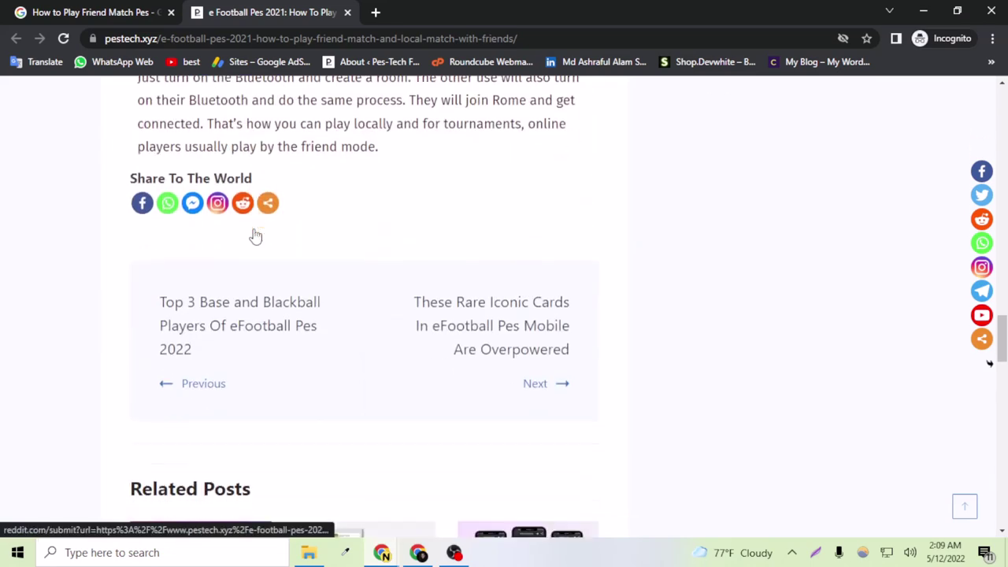
{"action": "scroll", "coordinate": [255, 235], "scroll_direction": "up", "scroll_amount": 9}
{"action": "scroll", "coordinate": [260, 485], "scroll_direction": "up", "scroll_amount": 12}
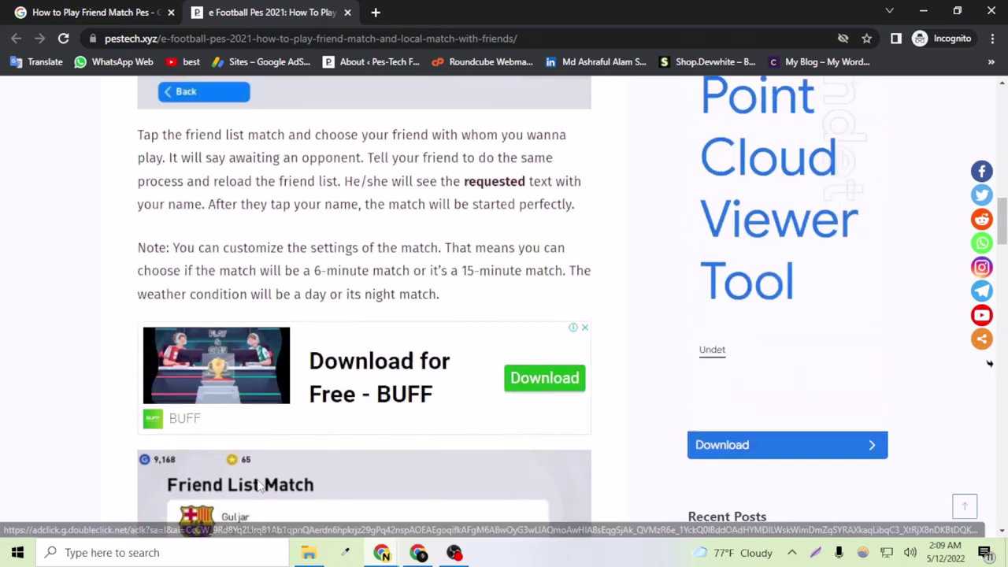
{"action": "scroll", "coordinate": [260, 485], "scroll_direction": "down", "scroll_amount": 3}
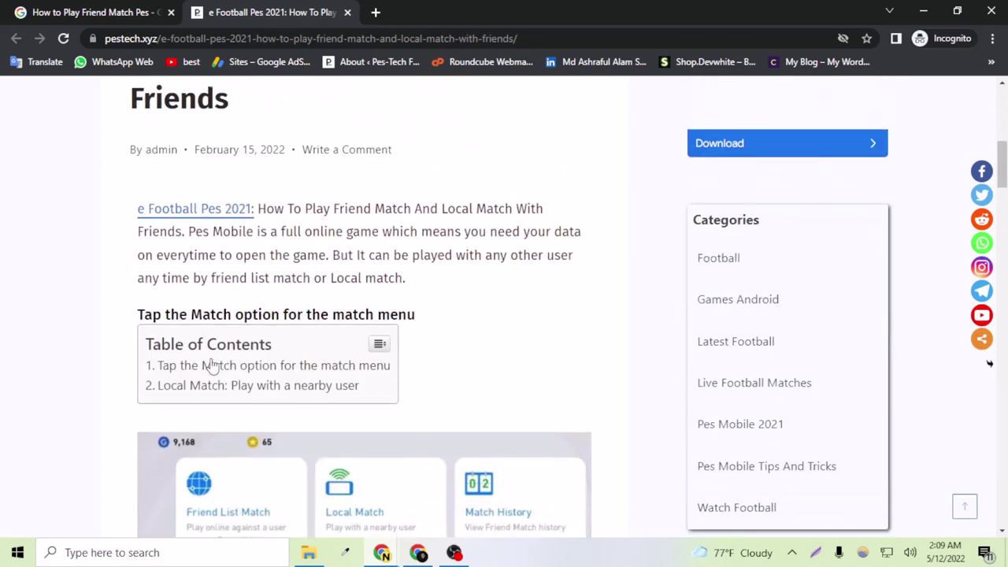
Highlight the article text from the introduction through the Local Match paragraph, and clear the selection.
{"action": "left_click_drag", "start_coordinate": [135, 209], "coordinate": [383, 350]}
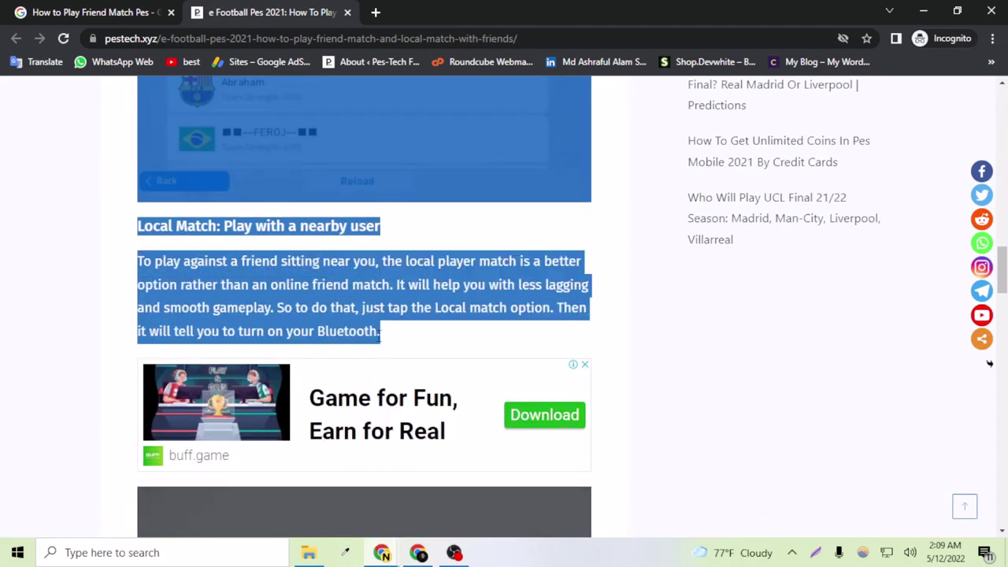
{"action": "scroll", "coordinate": [372, 331], "scroll_direction": "up", "scroll_amount": 15}
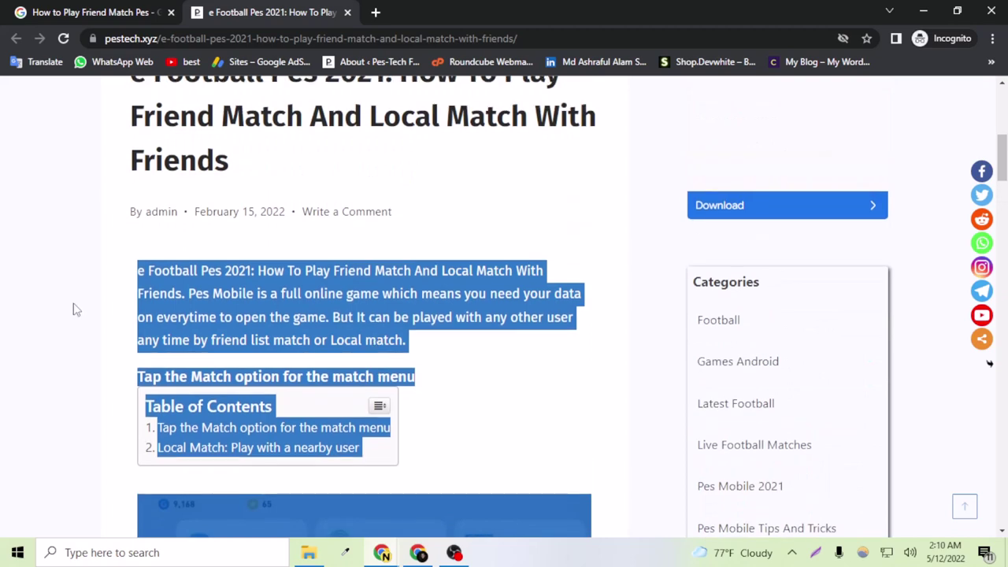
{"action": "left_click", "coordinate": [96, 319]}
{"action": "scroll", "coordinate": [198, 207], "scroll_direction": "down", "scroll_amount": 4}
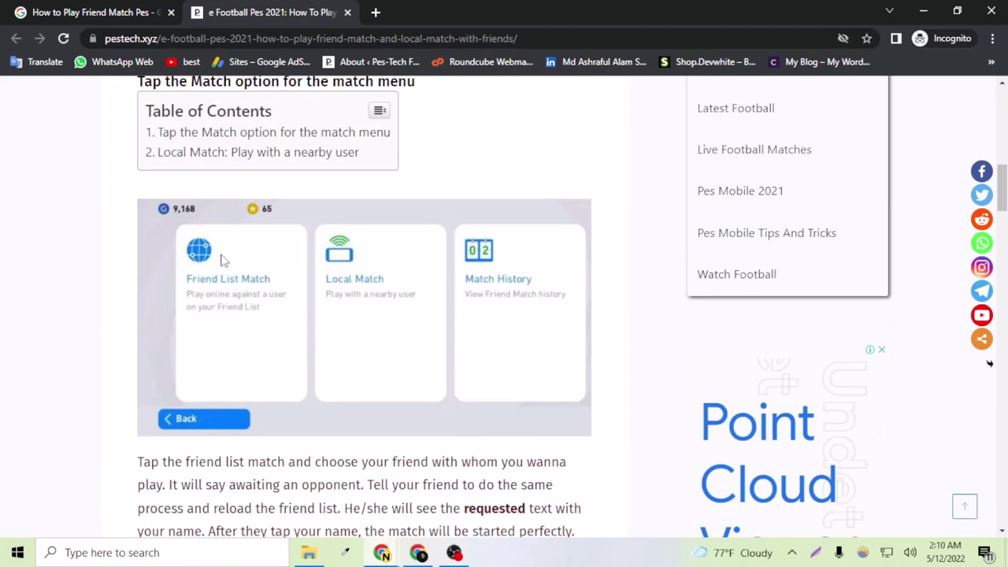
{"action": "scroll", "coordinate": [211, 272], "scroll_direction": "up", "scroll_amount": 2}
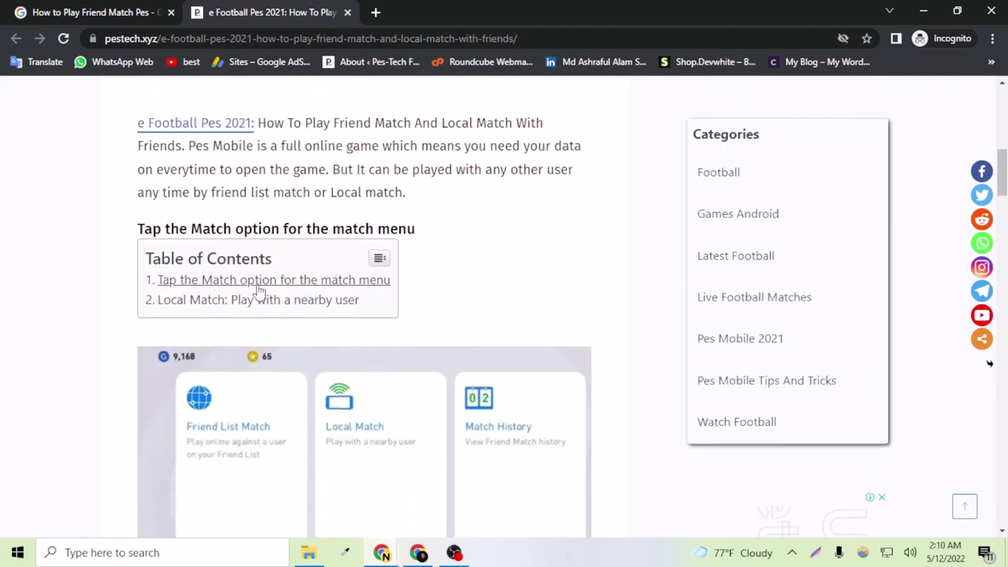
Collapse and expand the article's table of contents, leaving it collapsed.
{"action": "left_click", "coordinate": [379, 260]}
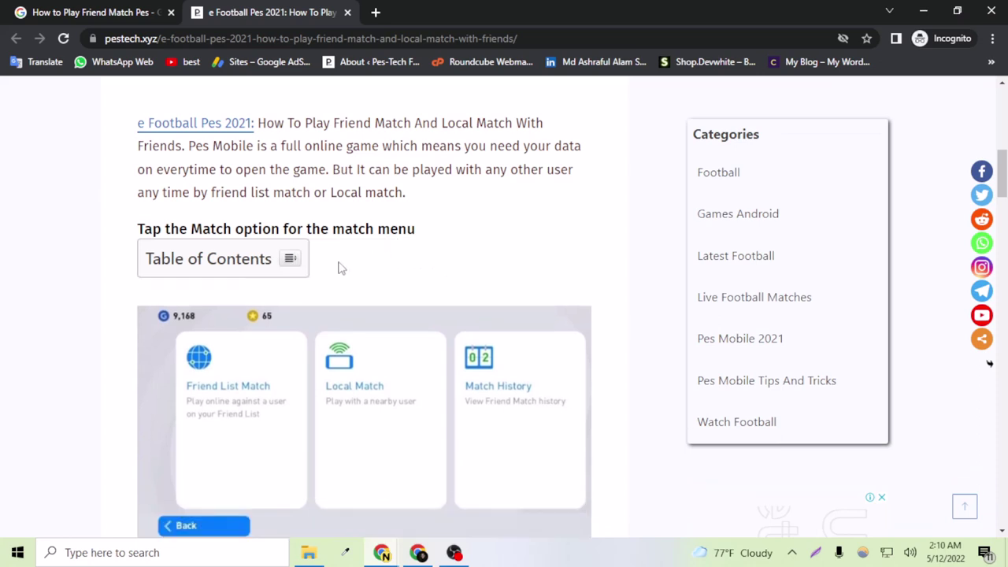
{"action": "left_click", "coordinate": [290, 260]}
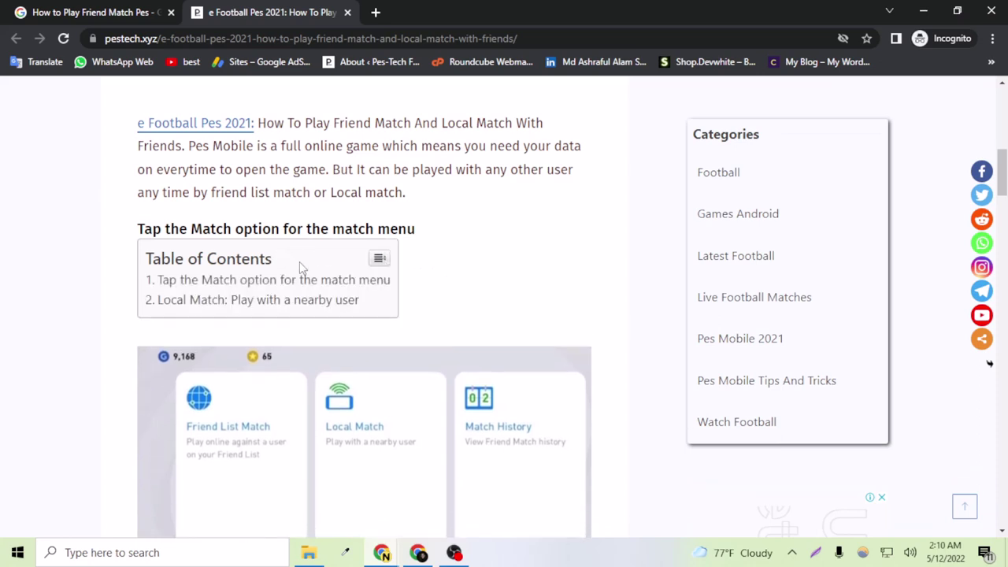
{"action": "left_click", "coordinate": [379, 260]}
Look through the rest of the article down to the related posts and close the incognito window.
{"action": "scroll", "coordinate": [260, 278], "scroll_direction": "down", "scroll_amount": 1}
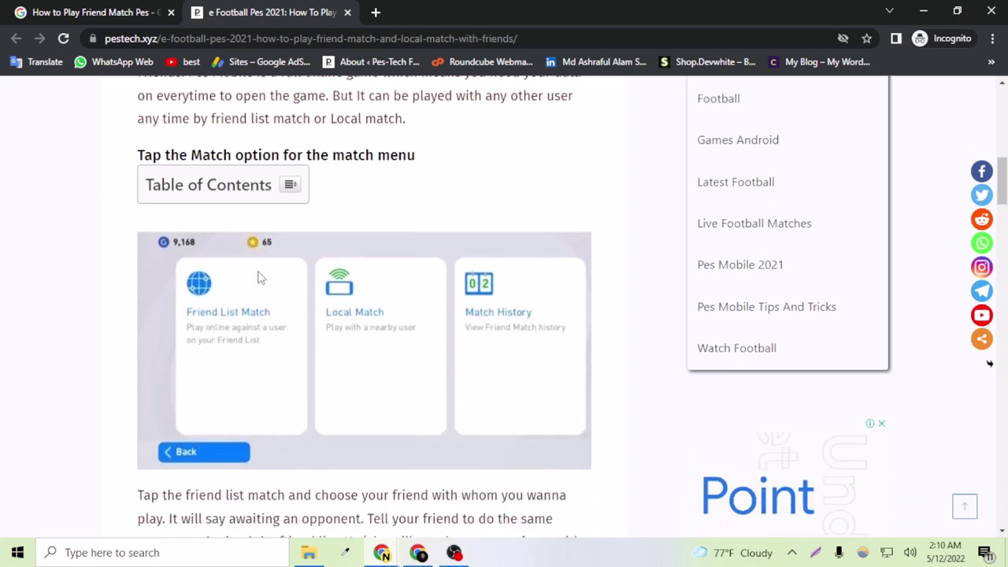
{"action": "scroll", "coordinate": [260, 277], "scroll_direction": "up", "scroll_amount": 2}
{"action": "scroll", "coordinate": [260, 277], "scroll_direction": "down", "scroll_amount": 5}
{"action": "scroll", "coordinate": [252, 277], "scroll_direction": "down", "scroll_amount": 5}
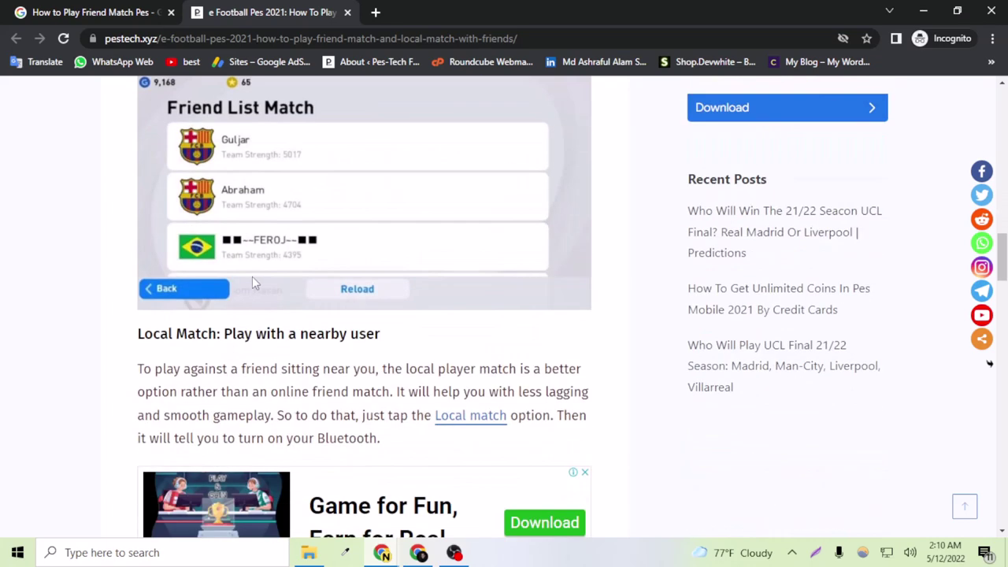
{"action": "scroll", "coordinate": [256, 334], "scroll_direction": "down", "scroll_amount": 10}
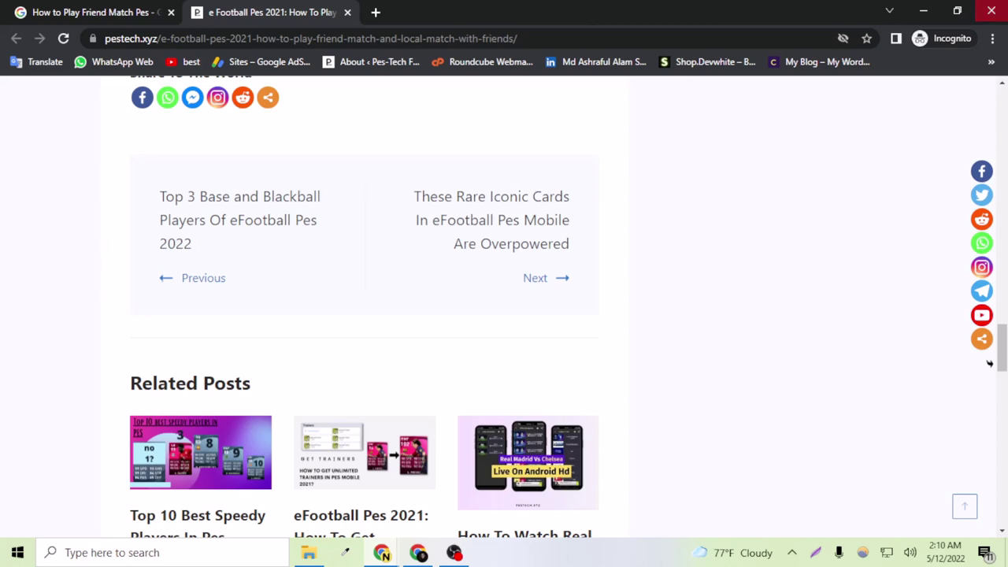
{"action": "left_click", "coordinate": [991, 11]}
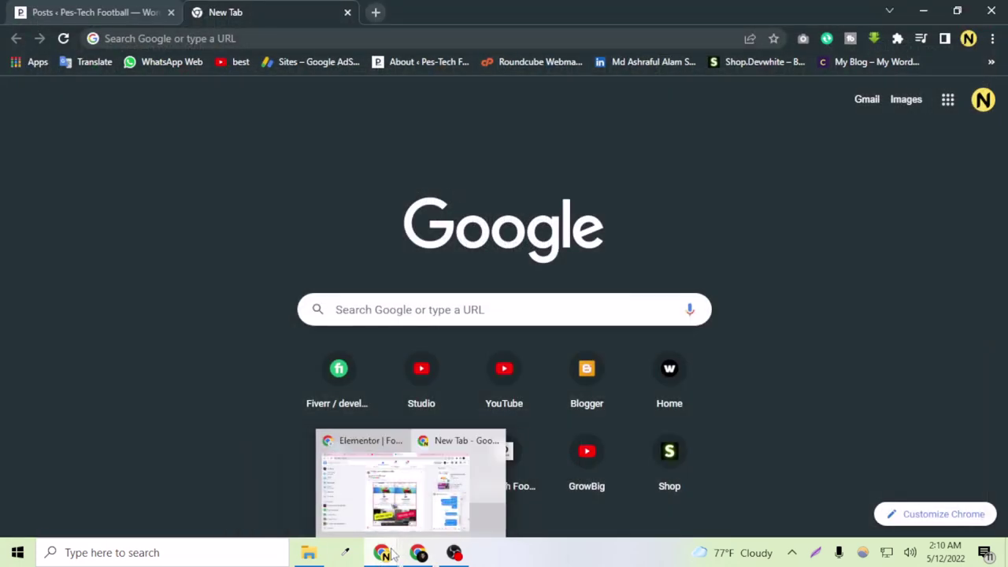
Bring up the Pes-Tech Football WordPress posts list and close the empty new tab beside it.
{"action": "left_click", "coordinate": [135, 11]}
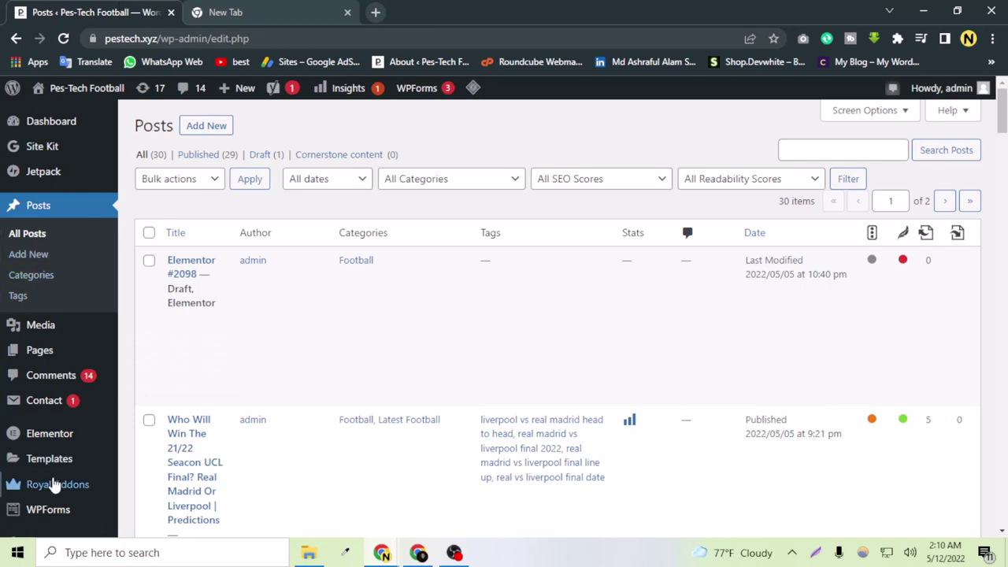
{"action": "scroll", "coordinate": [189, 437], "scroll_direction": "down", "scroll_amount": 5}
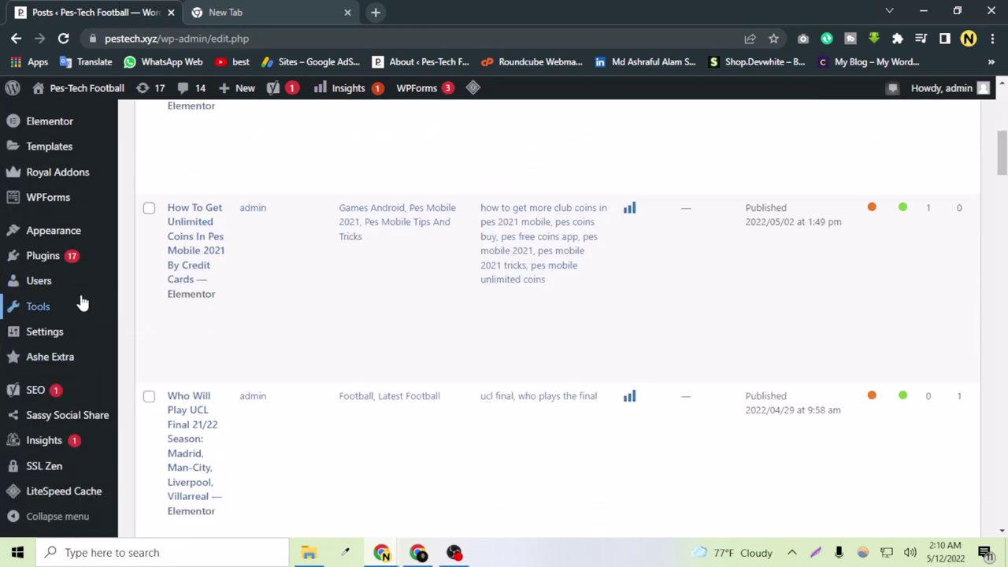
{"action": "scroll", "coordinate": [47, 256], "scroll_direction": "up", "scroll_amount": 3}
{"action": "mouse_move", "coordinate": [76, 261]}
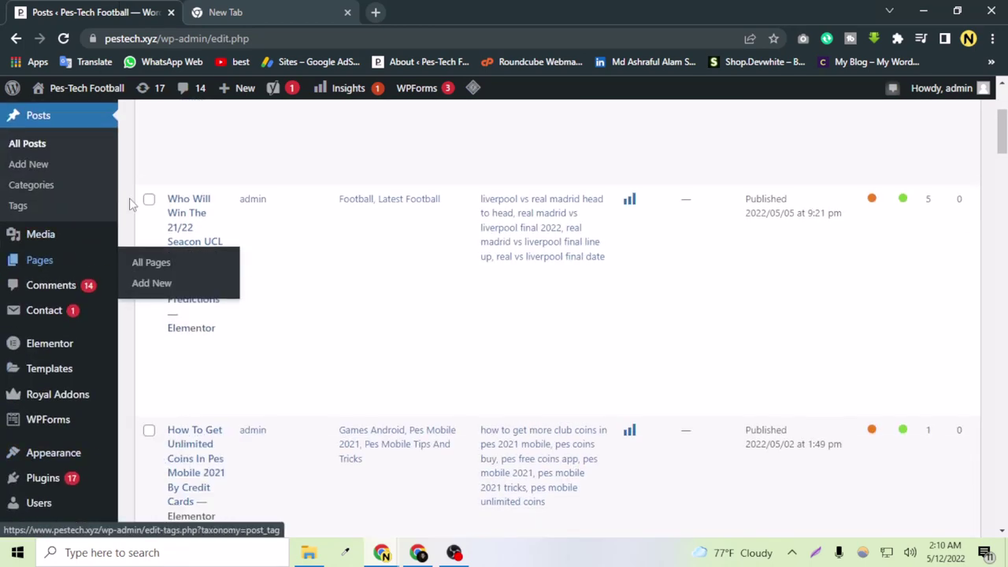
{"action": "scroll", "coordinate": [132, 204], "scroll_direction": "up", "scroll_amount": 3}
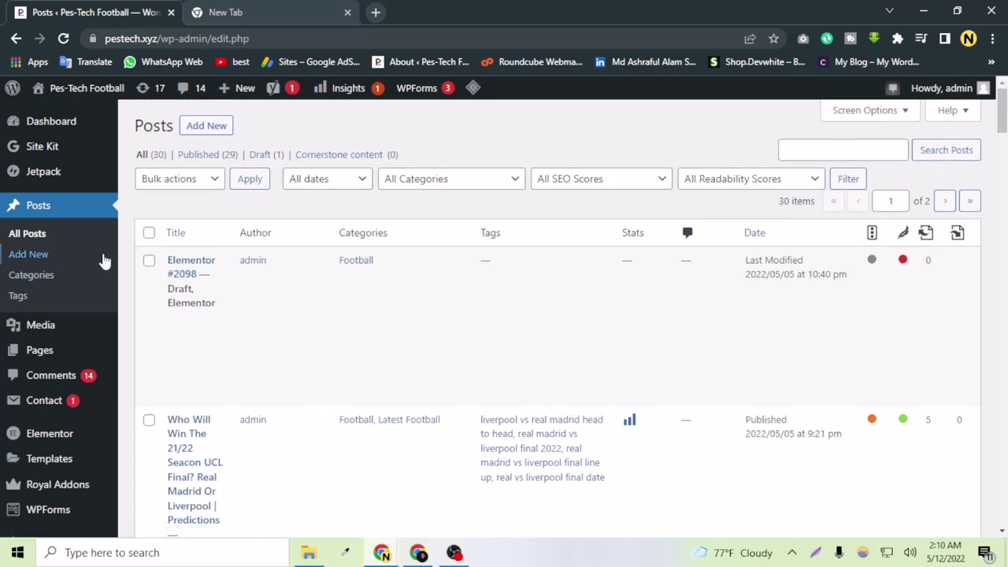
{"action": "mouse_move", "coordinate": [63, 193]}
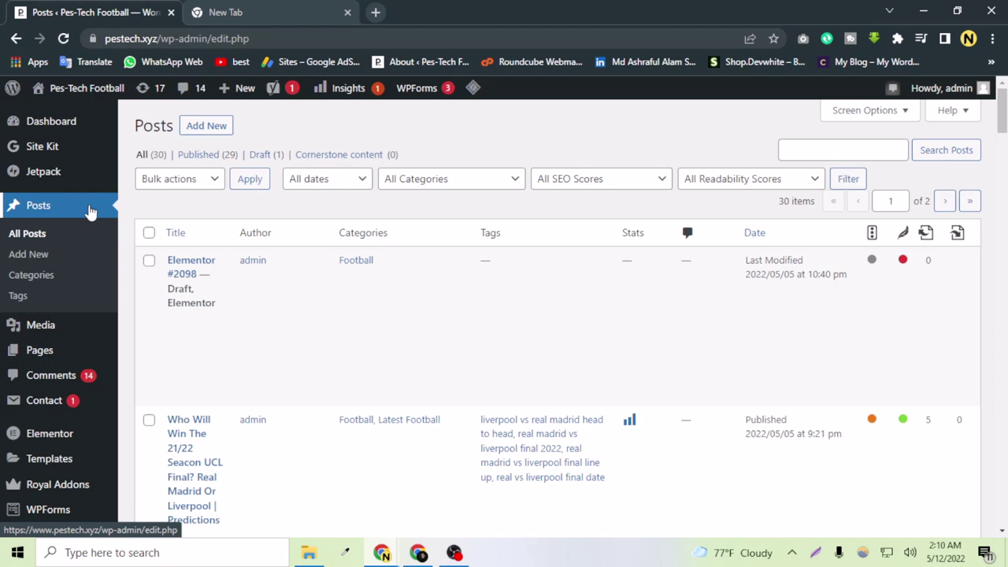
{"action": "left_click", "coordinate": [290, 18]}
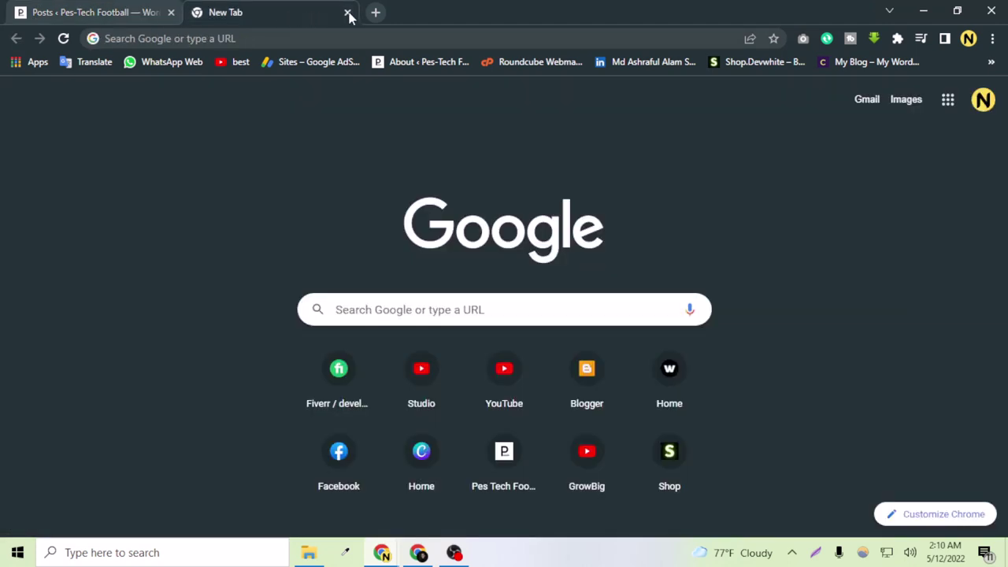
{"action": "left_click", "coordinate": [348, 13]}
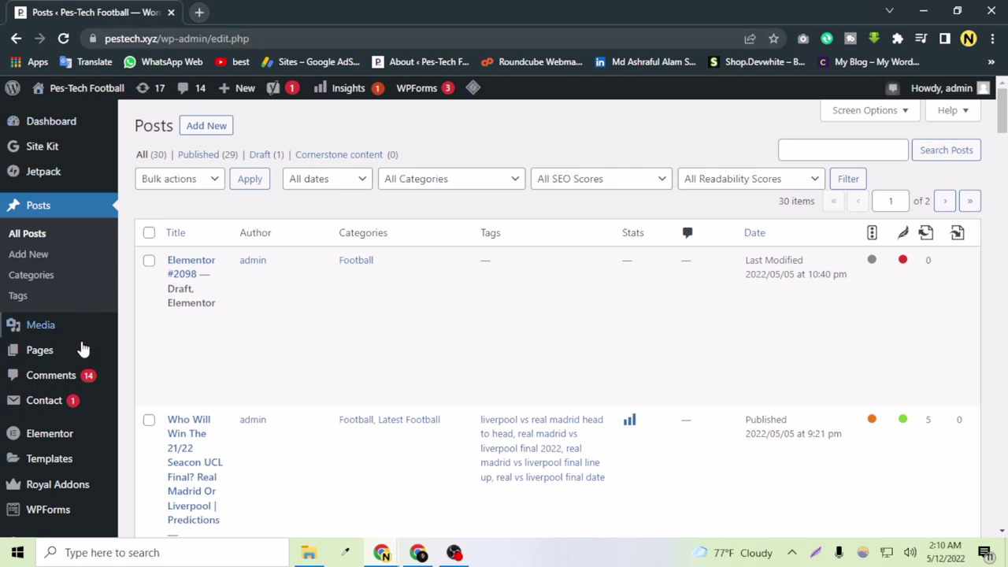
Open the WordPress page for adding new plugins and search it for "yoast".
{"action": "scroll", "coordinate": [79, 360], "scroll_direction": "down", "scroll_amount": 4}
{"action": "mouse_move", "coordinate": [80, 359]}
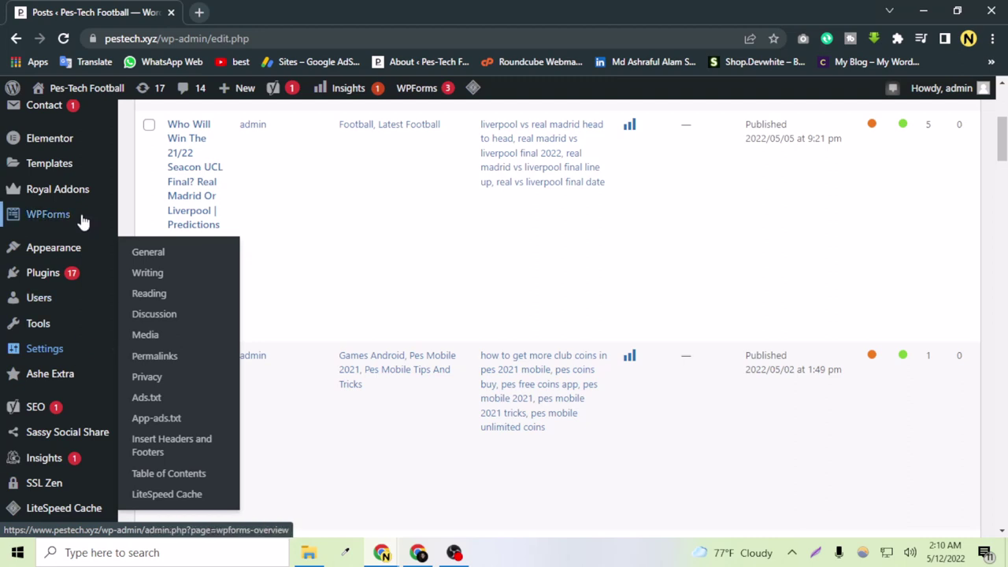
{"action": "mouse_move", "coordinate": [63, 216]}
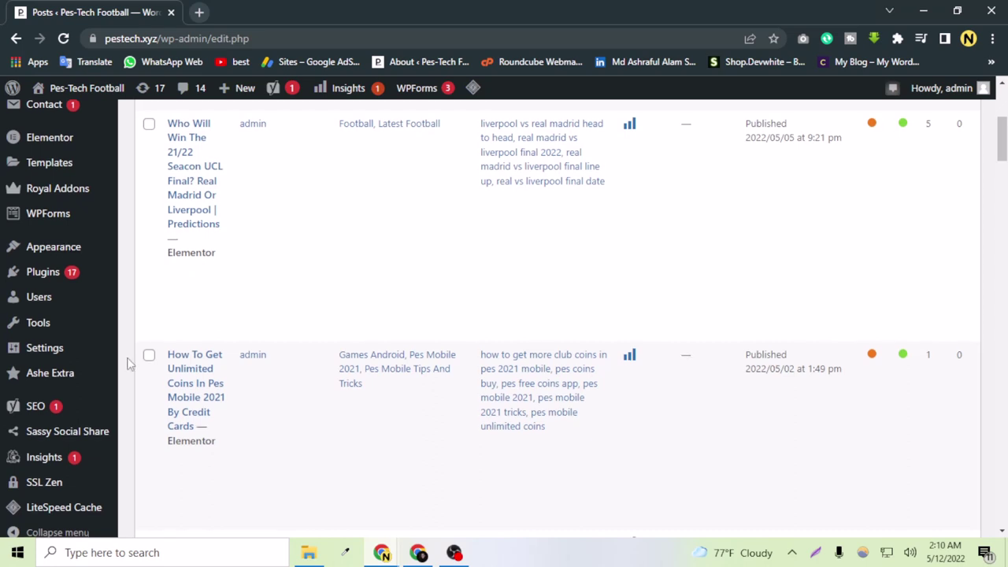
{"action": "scroll", "coordinate": [128, 360], "scroll_direction": "down", "scroll_amount": 3}
{"action": "mouse_move", "coordinate": [54, 242]}
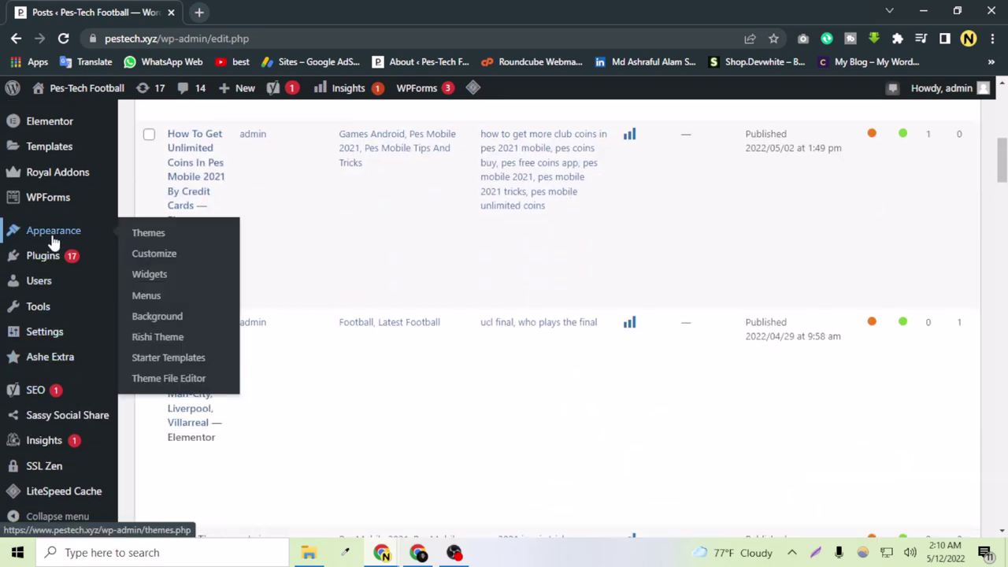
{"action": "mouse_move", "coordinate": [41, 267]}
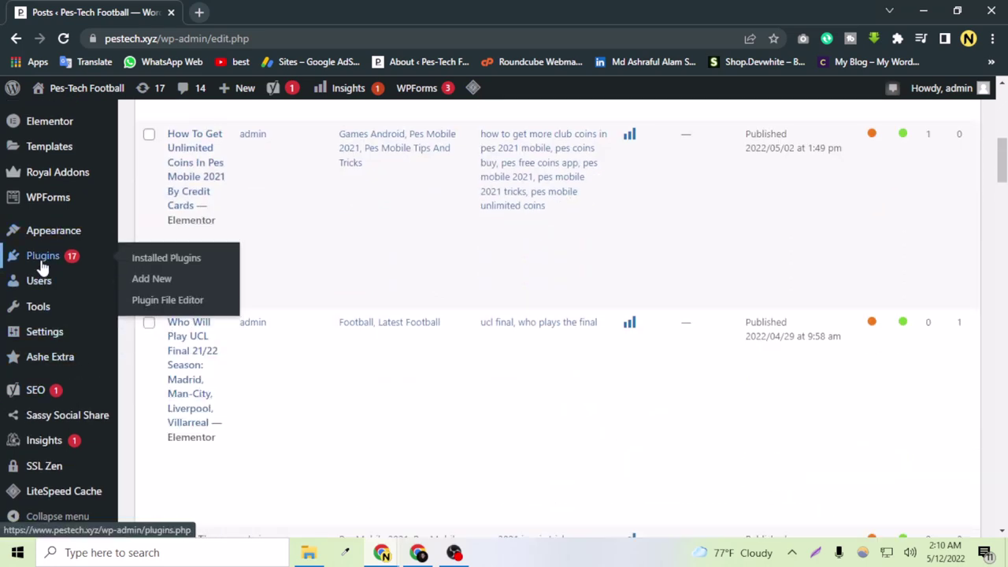
{"action": "left_click", "coordinate": [141, 290]}
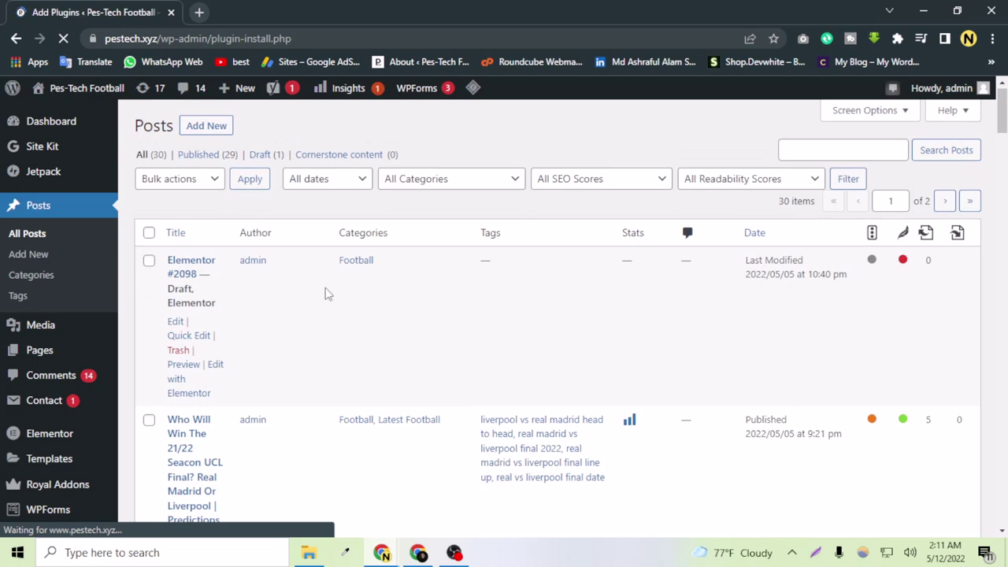
{"action": "left_click", "coordinate": [791, 163]}
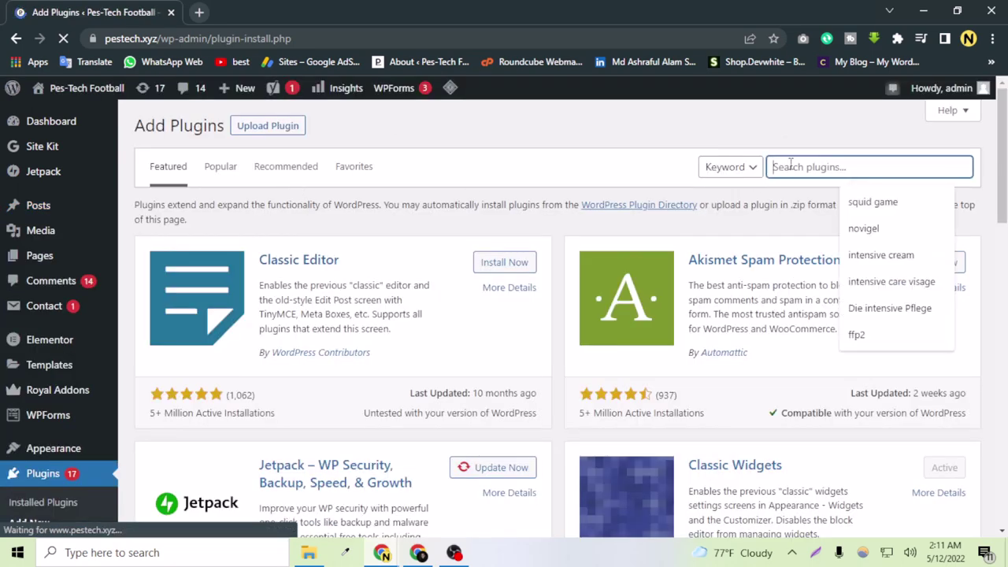
{"action": "type", "text": "yoast"}
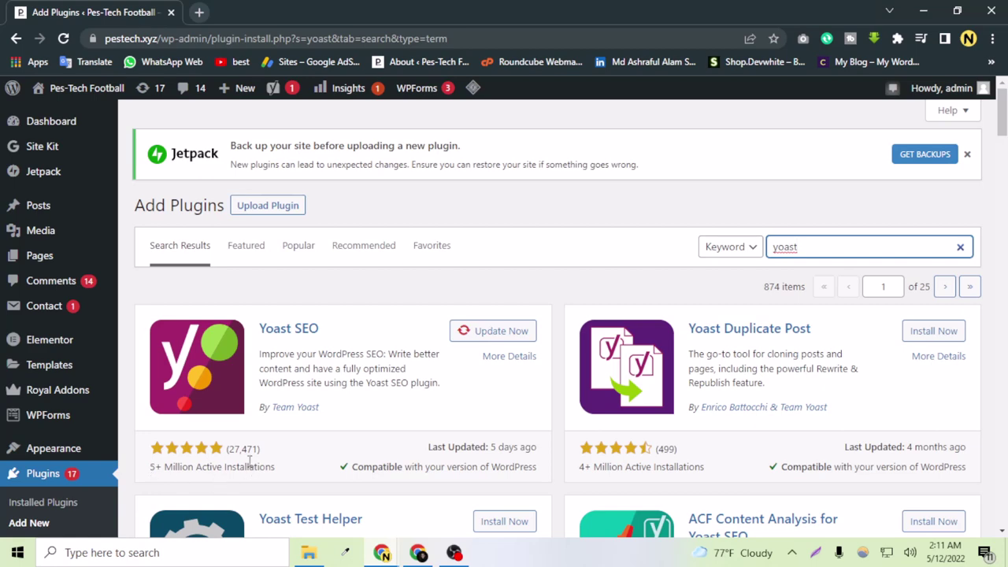
Examine the Yoast SEO plugin and its neighbouring entries in the plugin search results.
{"action": "scroll", "coordinate": [392, 352], "scroll_direction": "down", "scroll_amount": 2}
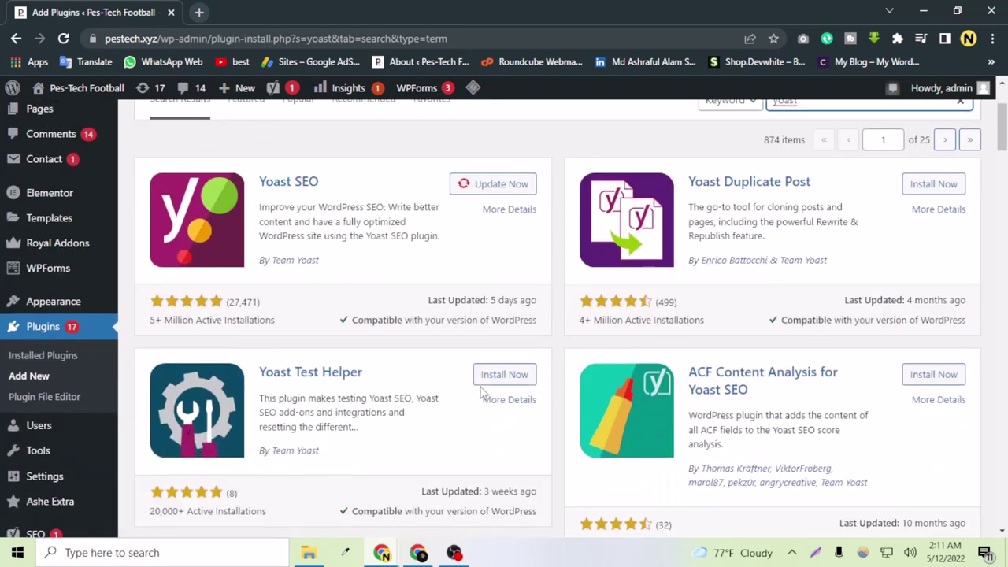
{"action": "scroll", "coordinate": [383, 227], "scroll_direction": "up", "scroll_amount": 2}
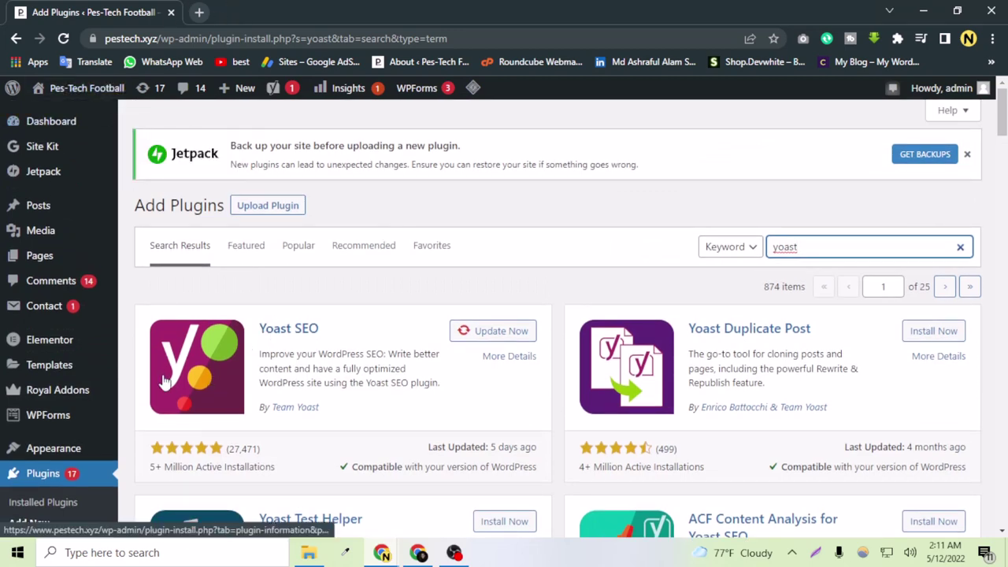
{"action": "scroll", "coordinate": [167, 378], "scroll_direction": "down", "scroll_amount": 1}
{"action": "scroll", "coordinate": [167, 378], "scroll_direction": "down", "scroll_amount": 2}
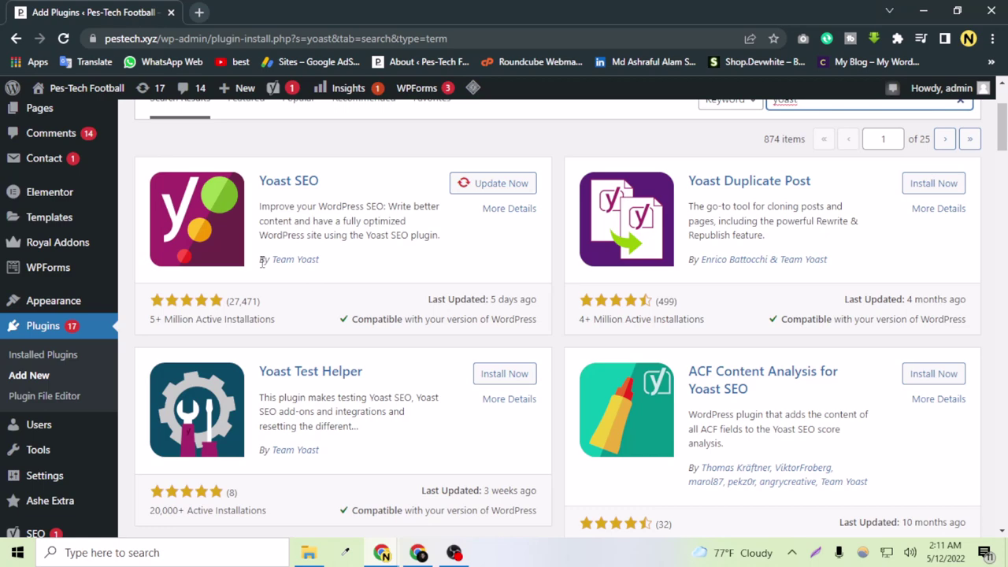
Review the Yoast SEO listing once more among the plugin search results for "yoast".
{"action": "scroll", "coordinate": [307, 283], "scroll_direction": "up", "scroll_amount": 2}
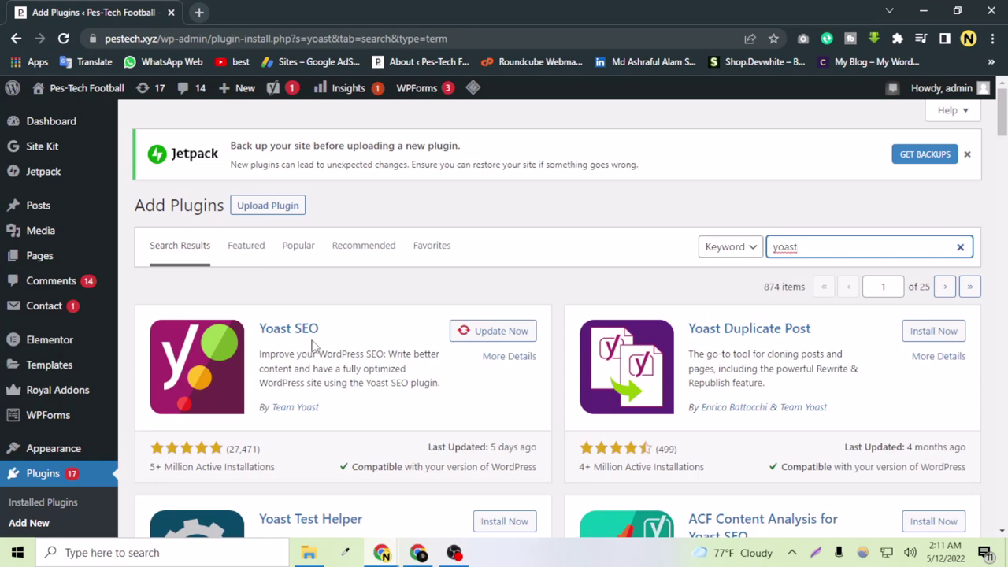
{"action": "scroll", "coordinate": [313, 346], "scroll_direction": "down", "scroll_amount": 1}
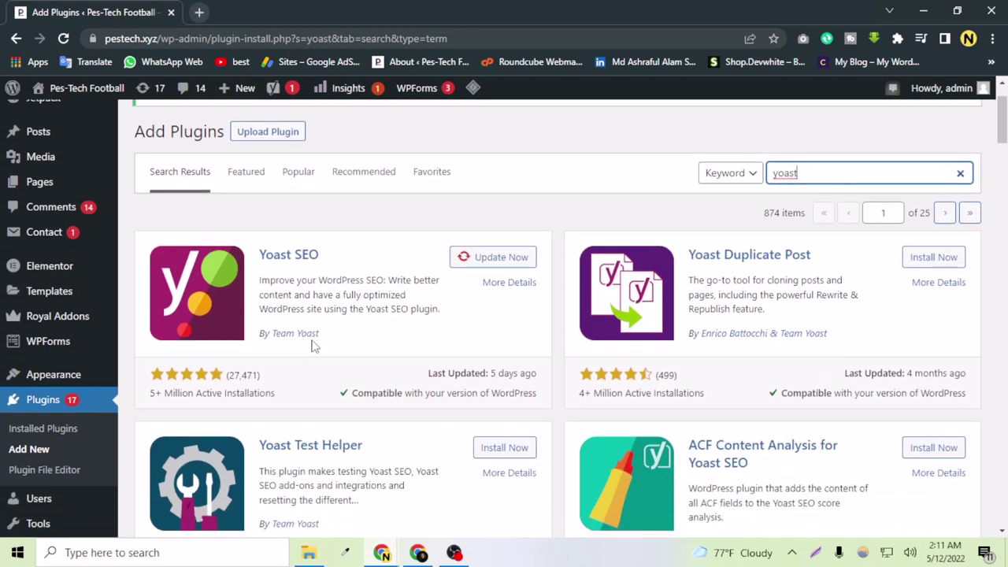
{"action": "scroll", "coordinate": [313, 347], "scroll_direction": "down", "scroll_amount": 1}
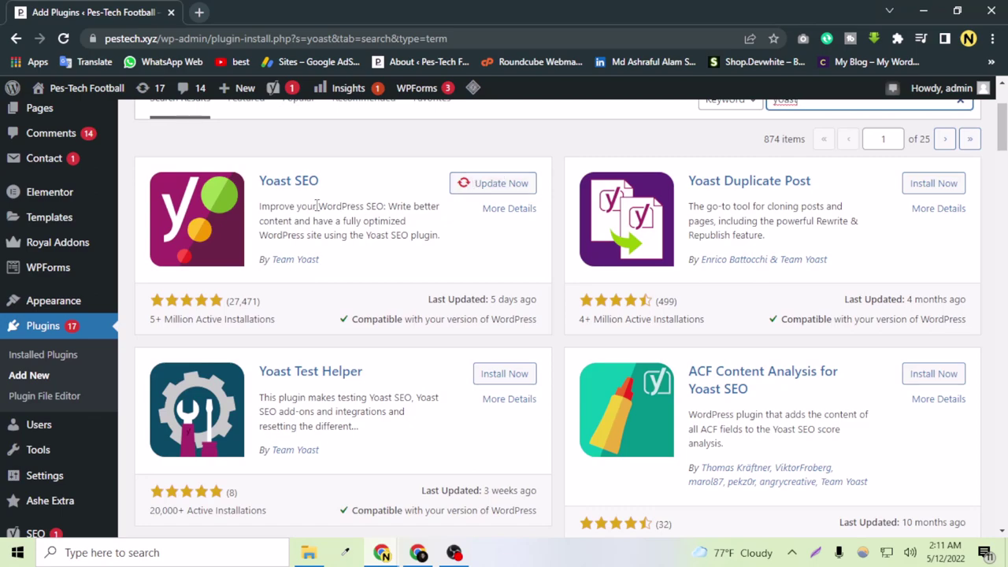
{"action": "scroll", "coordinate": [318, 206], "scroll_direction": "down", "scroll_amount": 2}
{"action": "scroll", "coordinate": [325, 248], "scroll_direction": "up", "scroll_amount": 2}
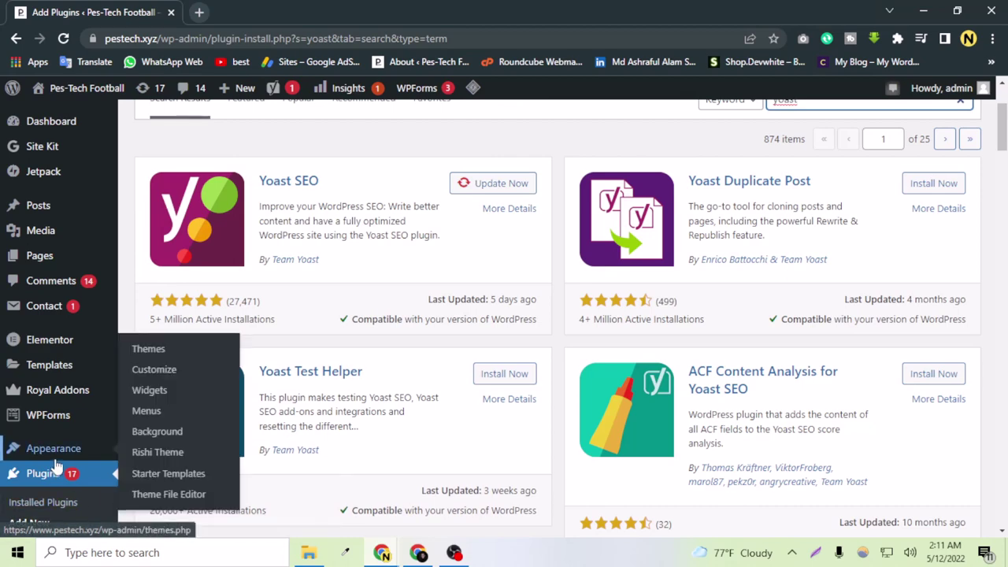
{"action": "scroll", "coordinate": [32, 461], "scroll_direction": "down", "scroll_amount": 2}
{"action": "scroll", "coordinate": [63, 462], "scroll_direction": "up", "scroll_amount": 4}
Open the list of all posts and look through it for an example article.
{"action": "mouse_move", "coordinate": [67, 462]}
{"action": "left_click", "coordinate": [16, 214]}
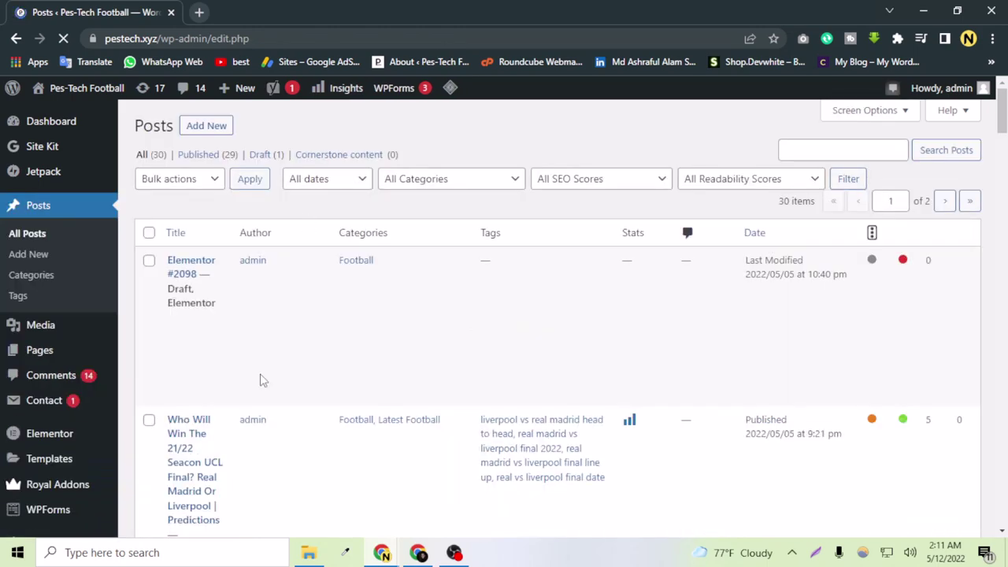
{"action": "scroll", "coordinate": [259, 378], "scroll_direction": "down", "scroll_amount": 5}
{"action": "scroll", "coordinate": [330, 310], "scroll_direction": "down", "scroll_amount": 10}
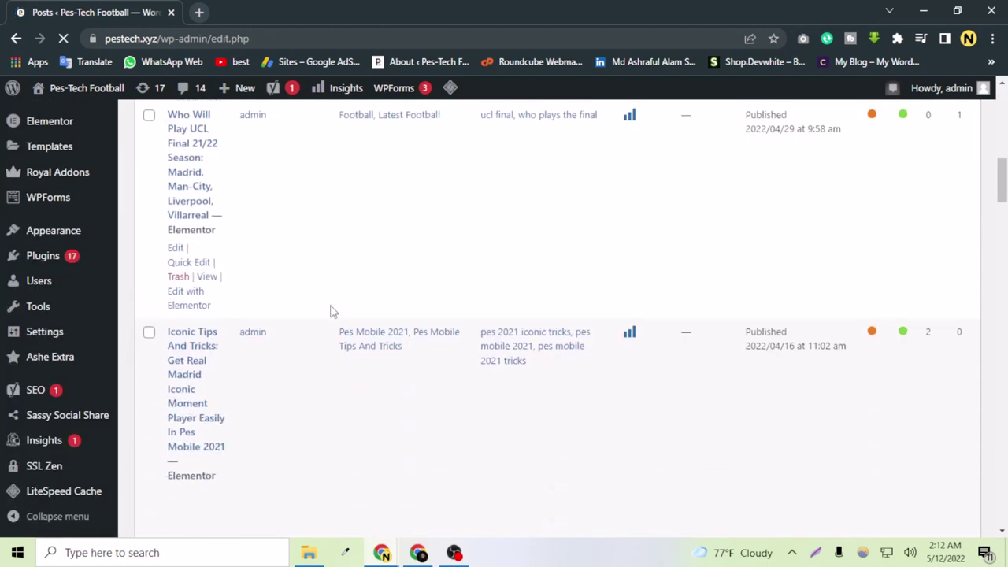
{"action": "scroll", "coordinate": [472, 259], "scroll_direction": "up", "scroll_amount": 15}
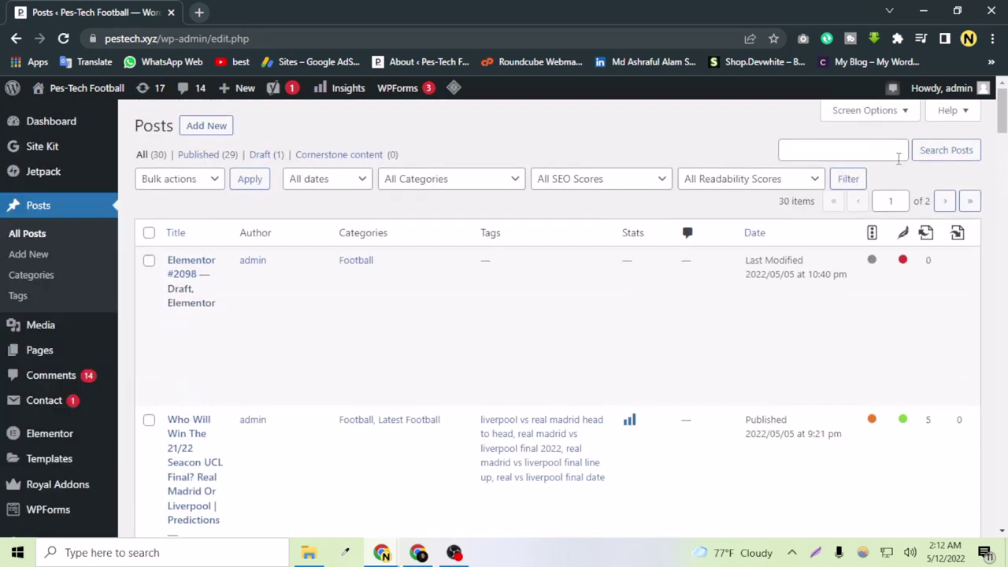
{"action": "left_click", "coordinate": [892, 151]}
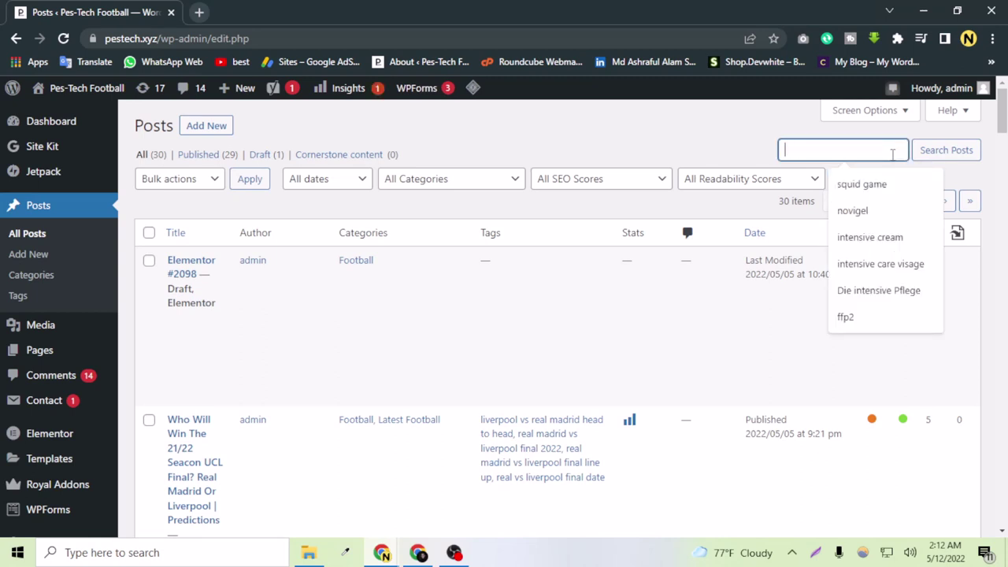
Search Google in a new tab for "how to play friend match pes mobile" and open the pestech.xyz result.
{"action": "left_click", "coordinate": [199, 12]}
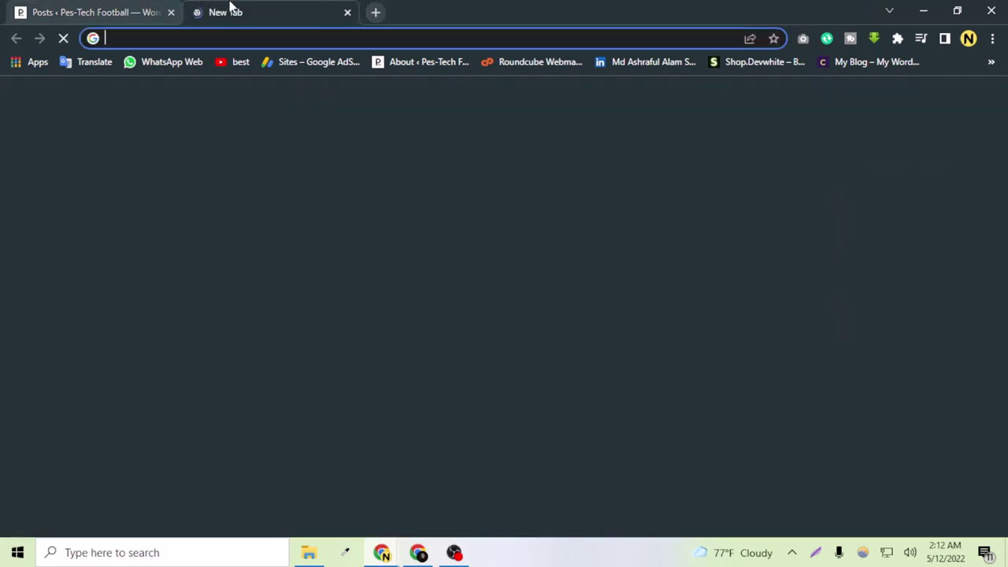
{"action": "type", "text": "ho"}
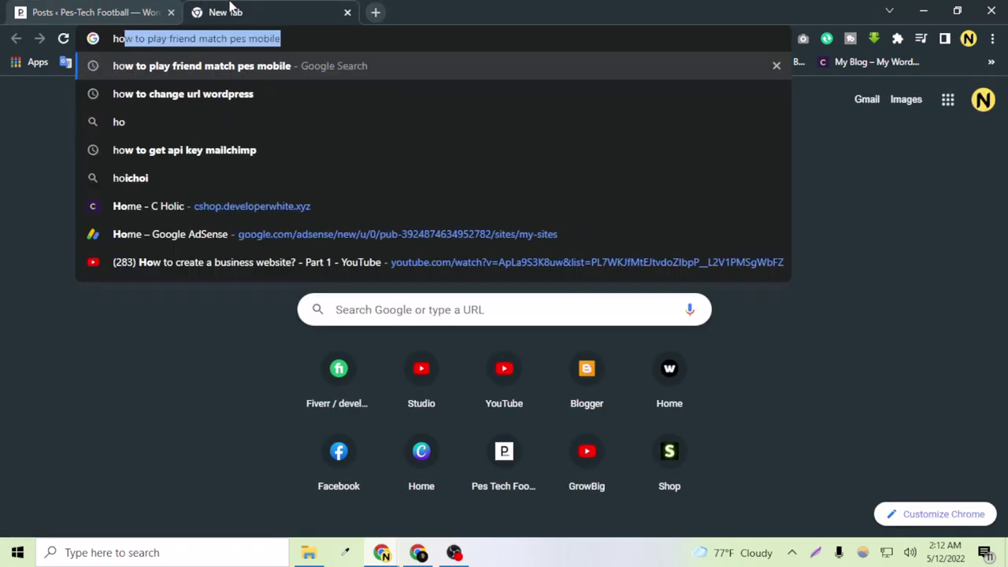
{"action": "key", "text": "Return"}
{"action": "scroll", "coordinate": [300, 333], "scroll_direction": "down", "scroll_amount": 5}
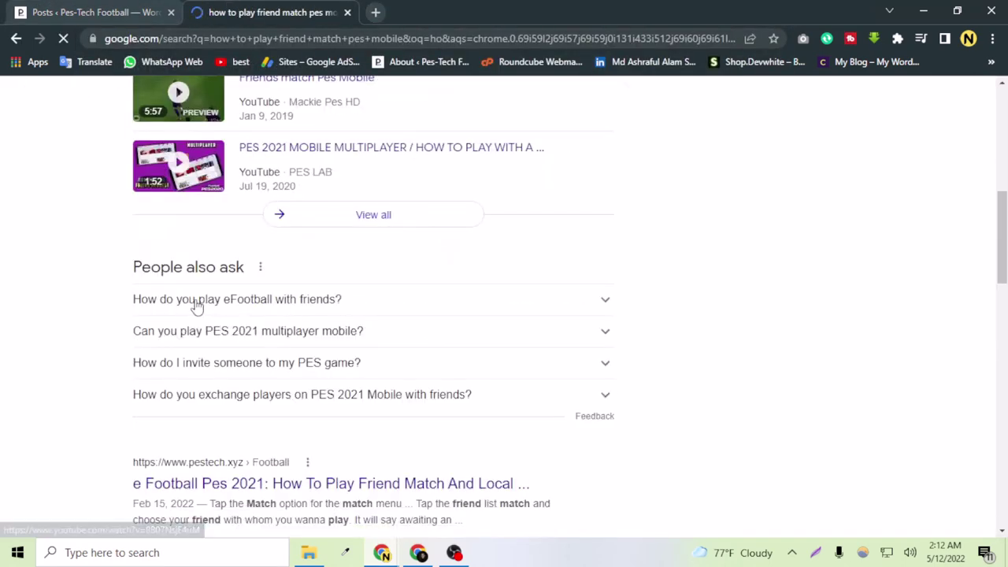
{"action": "scroll", "coordinate": [199, 305], "scroll_direction": "down", "scroll_amount": 2}
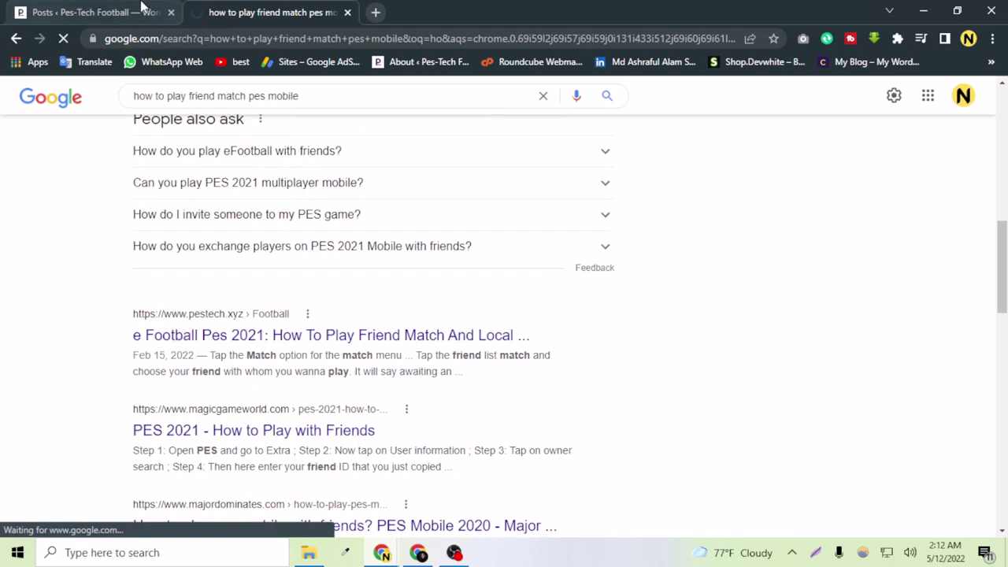
{"action": "left_click", "coordinate": [176, 339]}
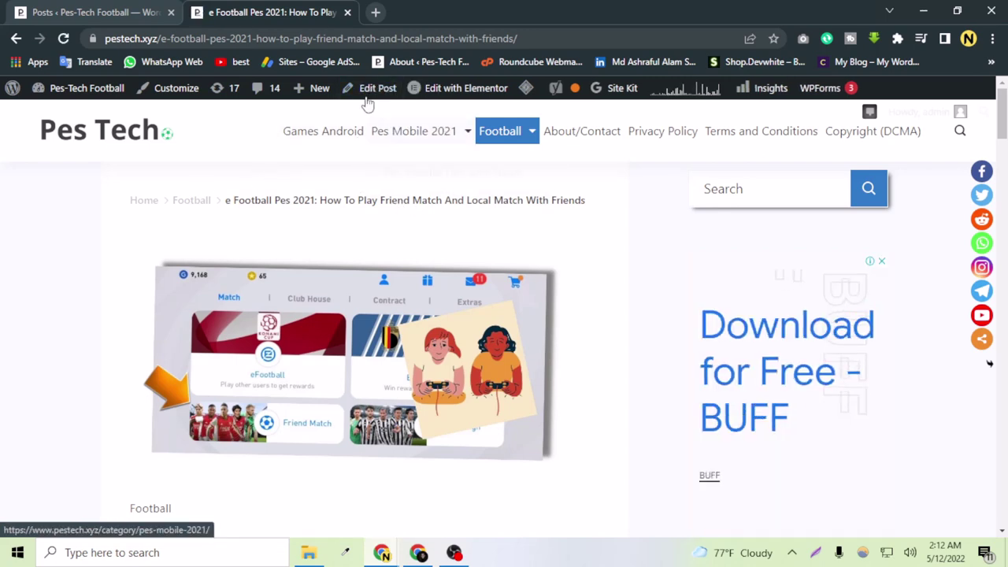
Open the article in the WordPress post editor and highlight the keyword phrases in its title.
{"action": "left_click", "coordinate": [368, 97]}
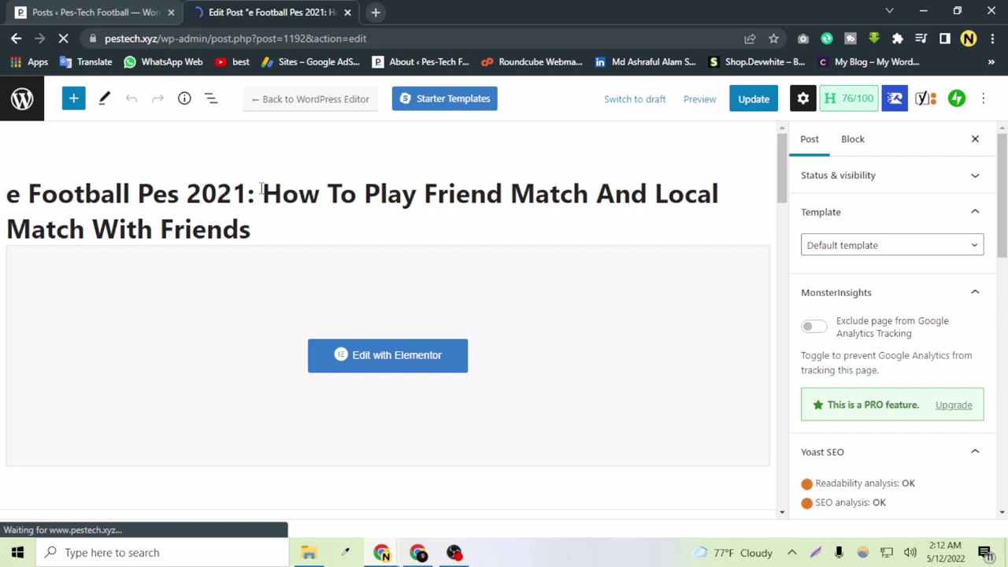
{"action": "left_click", "coordinate": [274, 230], "text": "shift"}
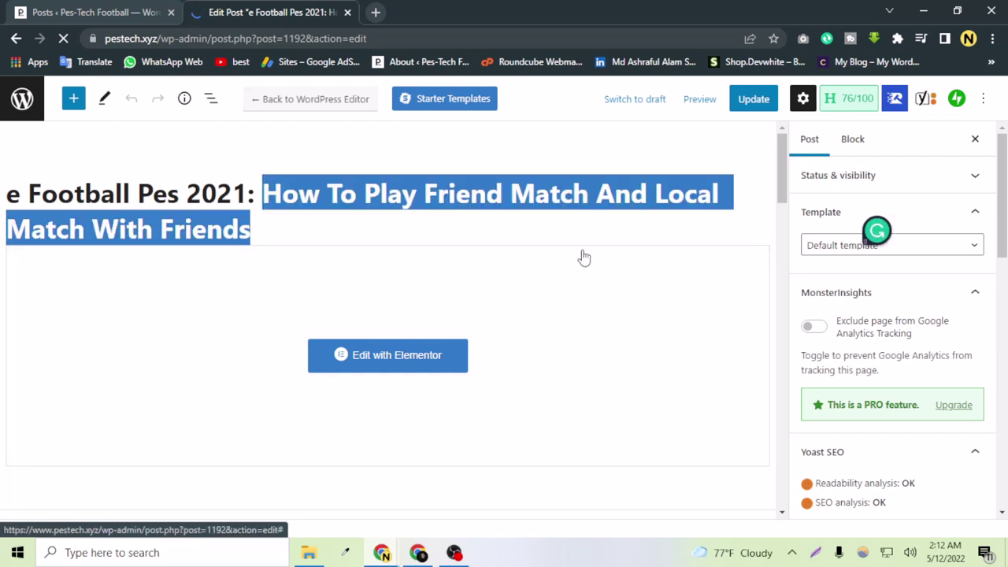
{"action": "left_click", "coordinate": [270, 201]}
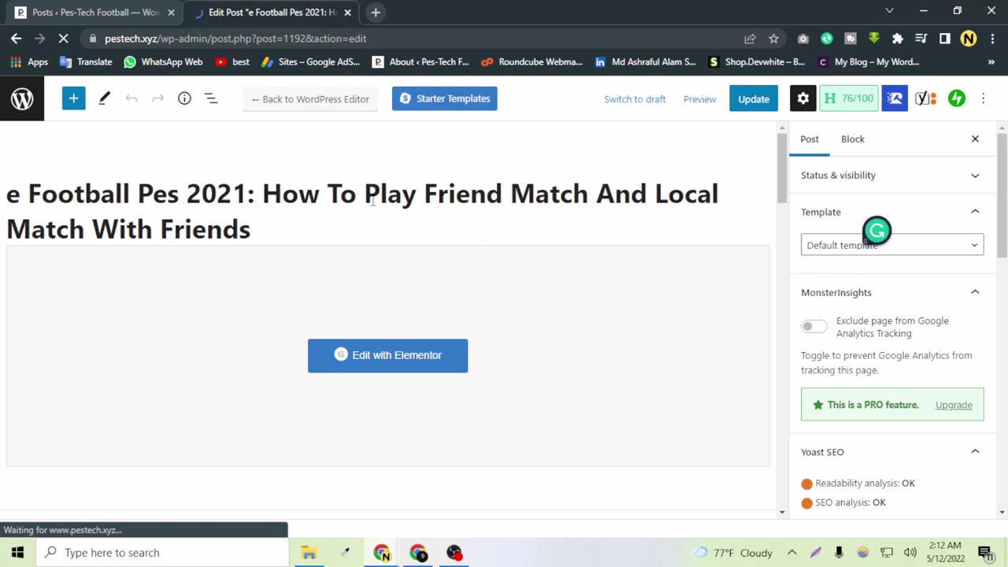
{"action": "left_click_drag", "start_coordinate": [283, 197], "coordinate": [589, 203]}
{"action": "left_click", "coordinate": [670, 193]}
{"action": "left_click_drag", "start_coordinate": [657, 196], "coordinate": [85, 229]}
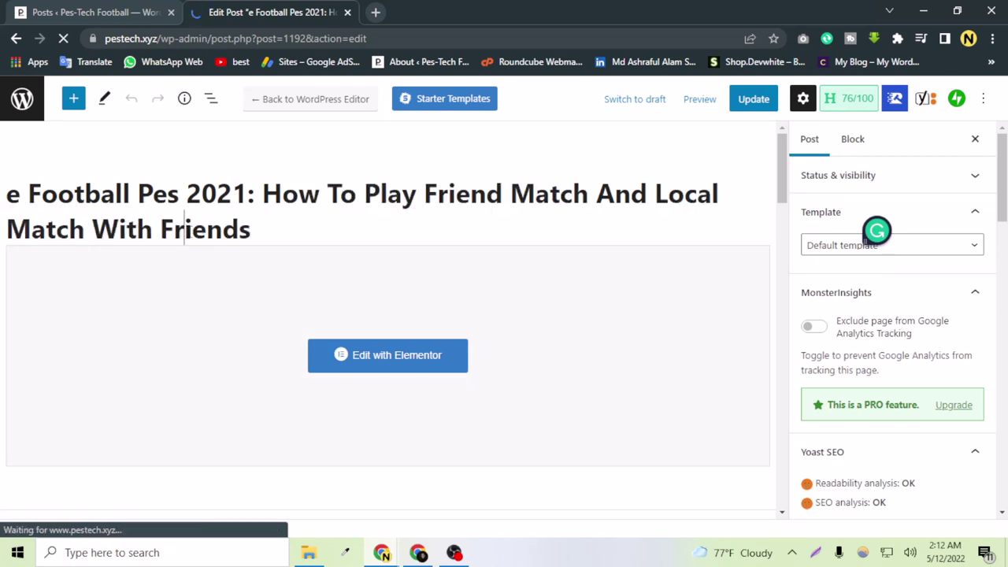
{"action": "double_click", "coordinate": [189, 229]}
{"action": "left_click", "coordinate": [268, 218]}
Compare the post title with the focus keyphrase in the Yoast SEO section below the content.
{"action": "scroll", "coordinate": [272, 219], "scroll_direction": "down", "scroll_amount": 2}
{"action": "scroll", "coordinate": [276, 219], "scroll_direction": "up", "scroll_amount": 2}
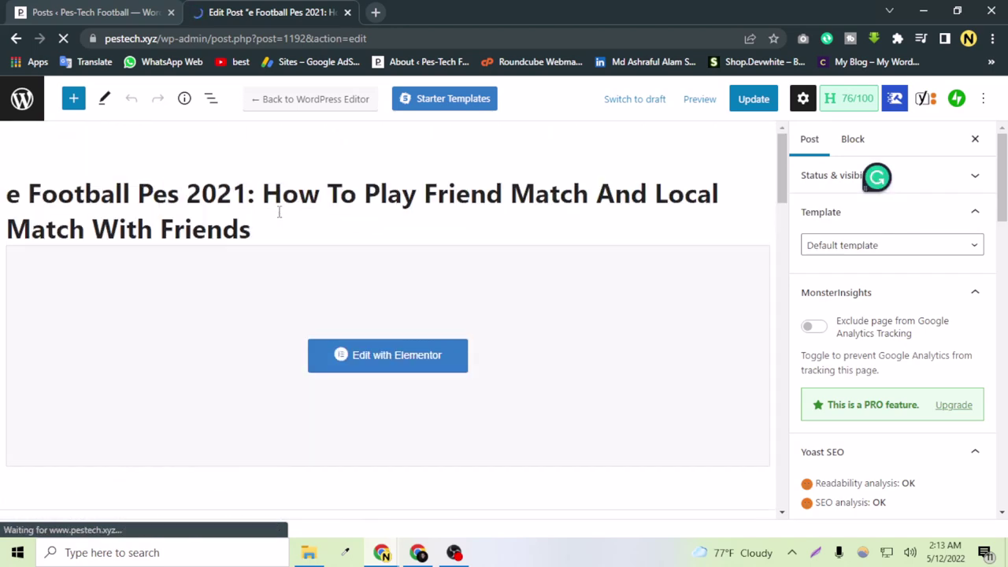
{"action": "scroll", "coordinate": [217, 234], "scroll_direction": "down", "scroll_amount": 3}
{"action": "scroll", "coordinate": [221, 300], "scroll_direction": "down", "scroll_amount": 1}
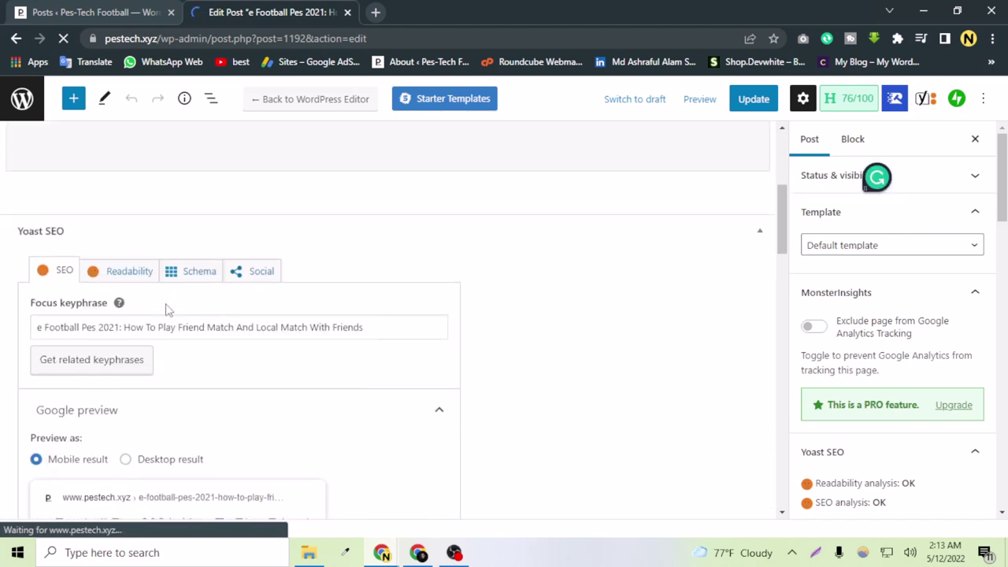
{"action": "scroll", "coordinate": [412, 281], "scroll_direction": "up", "scroll_amount": 4}
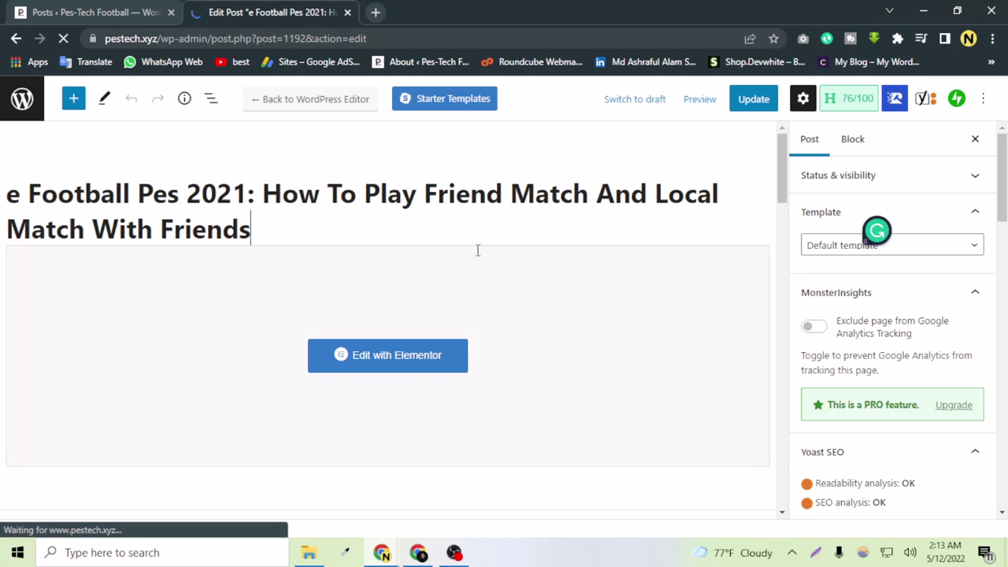
{"action": "scroll", "coordinate": [472, 307], "scroll_direction": "down", "scroll_amount": 3}
{"action": "scroll", "coordinate": [540, 243], "scroll_direction": "down", "scroll_amount": 1}
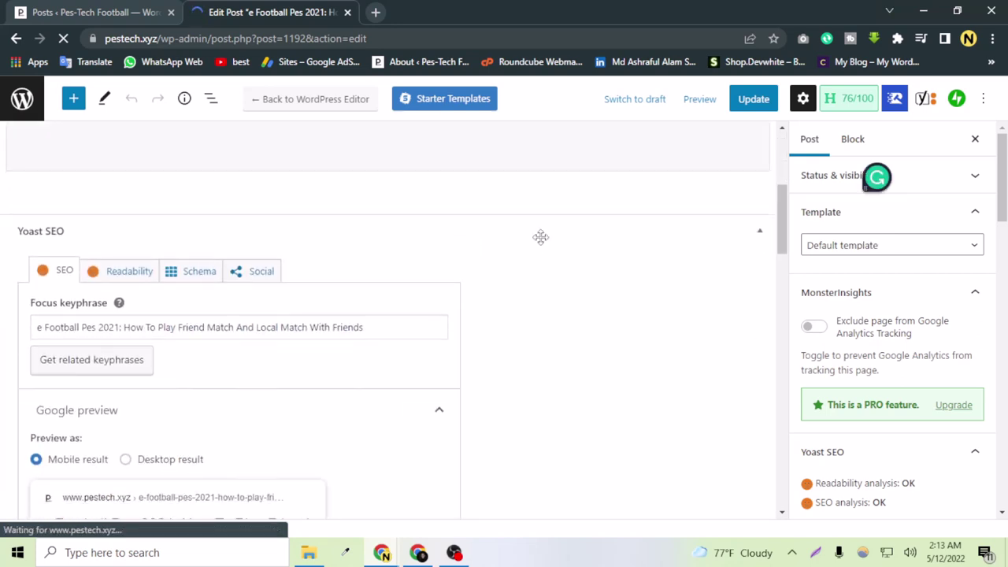
{"action": "scroll", "coordinate": [197, 283], "scroll_direction": "up", "scroll_amount": 3}
{"action": "scroll", "coordinate": [173, 339], "scroll_direction": "down", "scroll_amount": 3}
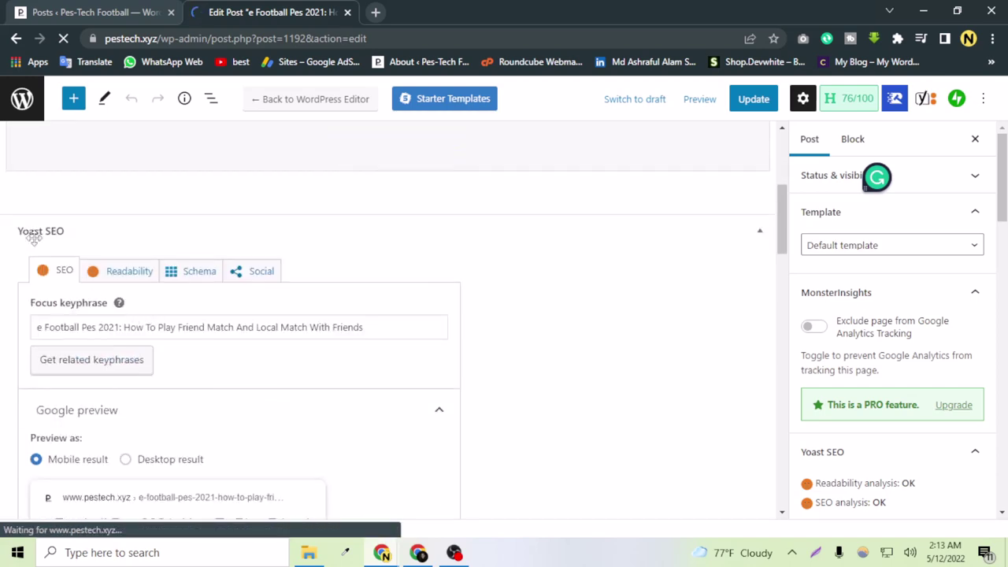
{"action": "scroll", "coordinate": [464, 265], "scroll_direction": "up", "scroll_amount": 3}
{"action": "scroll", "coordinate": [591, 307], "scroll_direction": "down", "scroll_amount": 5}
{"action": "scroll", "coordinate": [598, 334], "scroll_direction": "up", "scroll_amount": 5}
{"action": "scroll", "coordinate": [495, 360], "scroll_direction": "up", "scroll_amount": 1}
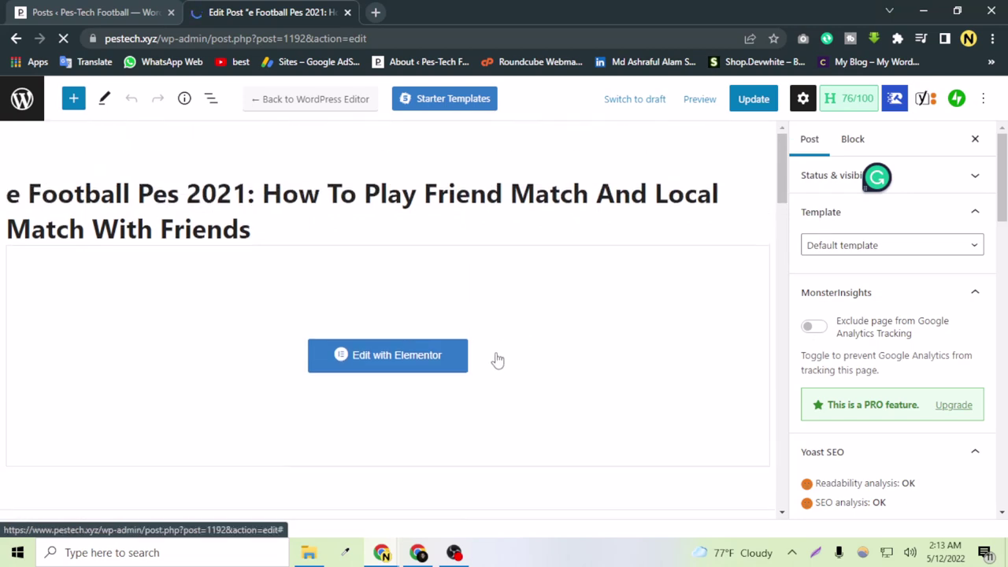
{"action": "scroll", "coordinate": [493, 344], "scroll_direction": "down", "scroll_amount": 2}
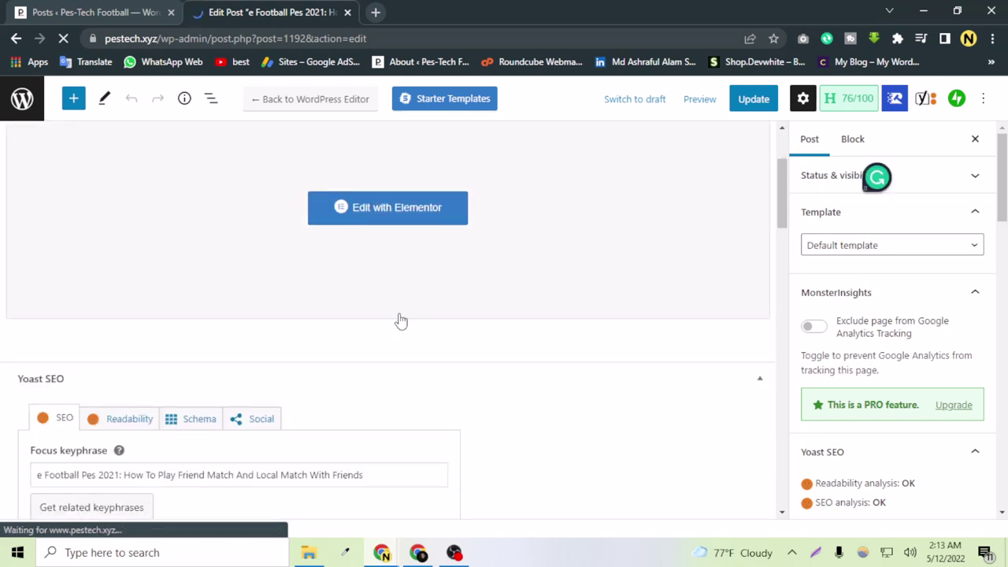
{"action": "scroll", "coordinate": [171, 344], "scroll_direction": "down", "scroll_amount": 2}
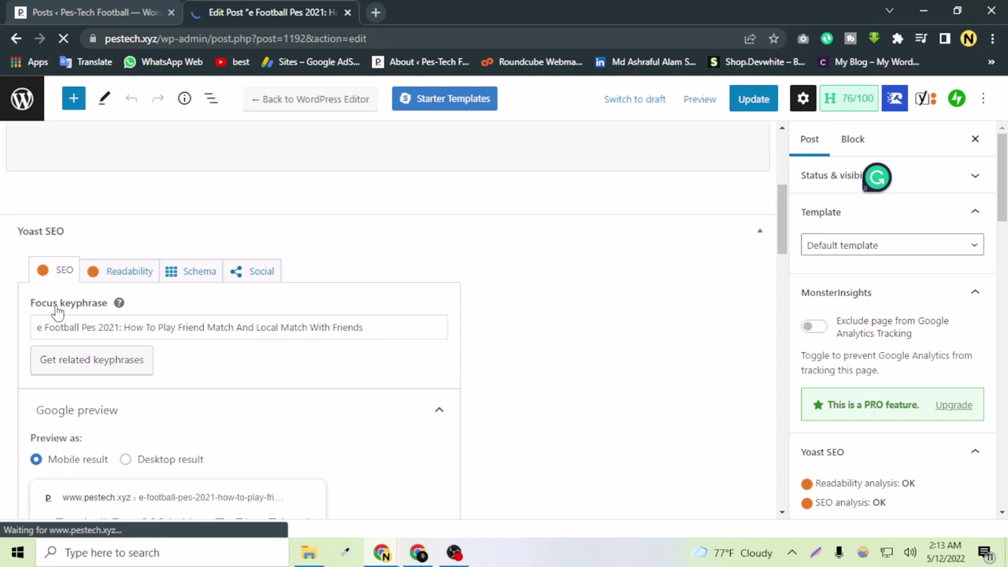
{"action": "scroll", "coordinate": [335, 313], "scroll_direction": "up", "scroll_amount": 10}
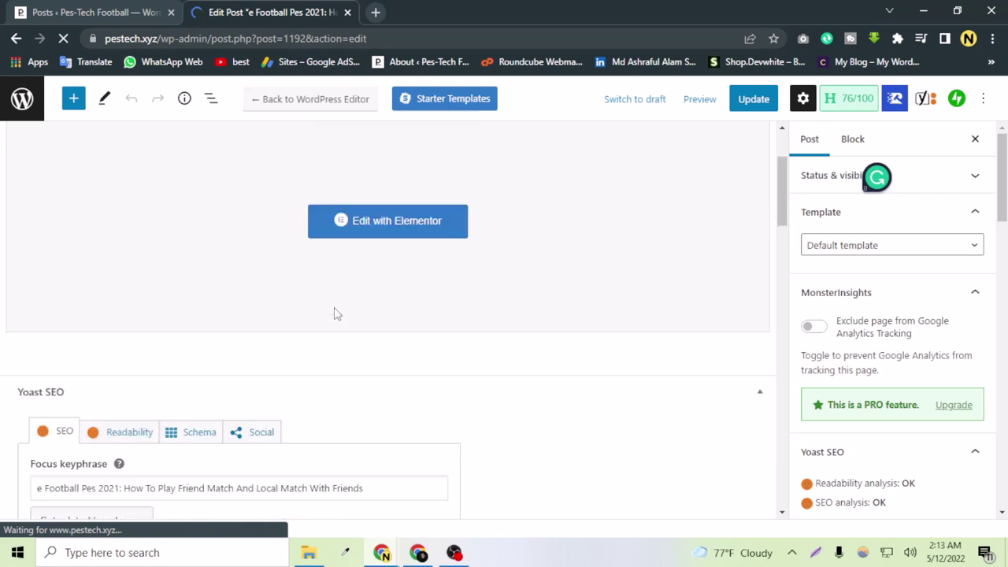
{"action": "left_click", "coordinate": [261, 227]}
{"action": "scroll", "coordinate": [241, 263], "scroll_direction": "down", "scroll_amount": 4}
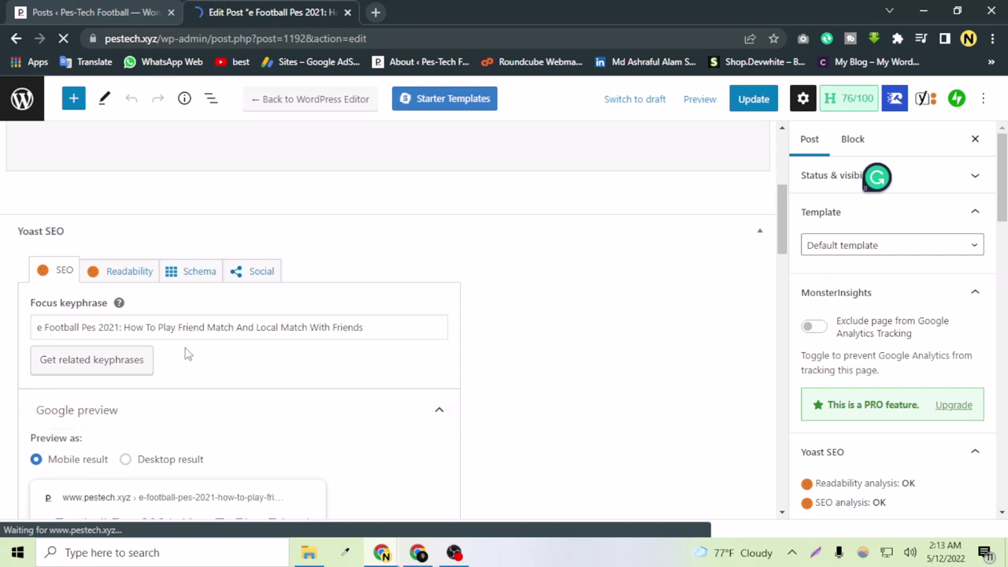
View the Yoast SEO Google preview as Desktop result, then return it to Mobile result.
{"action": "scroll", "coordinate": [183, 354], "scroll_direction": "down", "scroll_amount": 2}
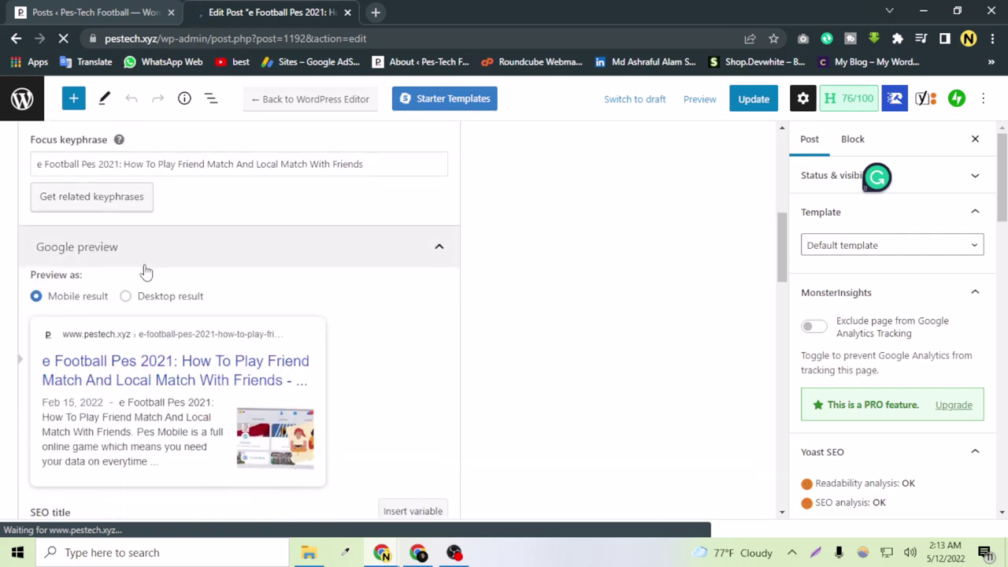
{"action": "scroll", "coordinate": [141, 264], "scroll_direction": "down", "scroll_amount": 2}
{"action": "scroll", "coordinate": [132, 253], "scroll_direction": "up", "scroll_amount": 1}
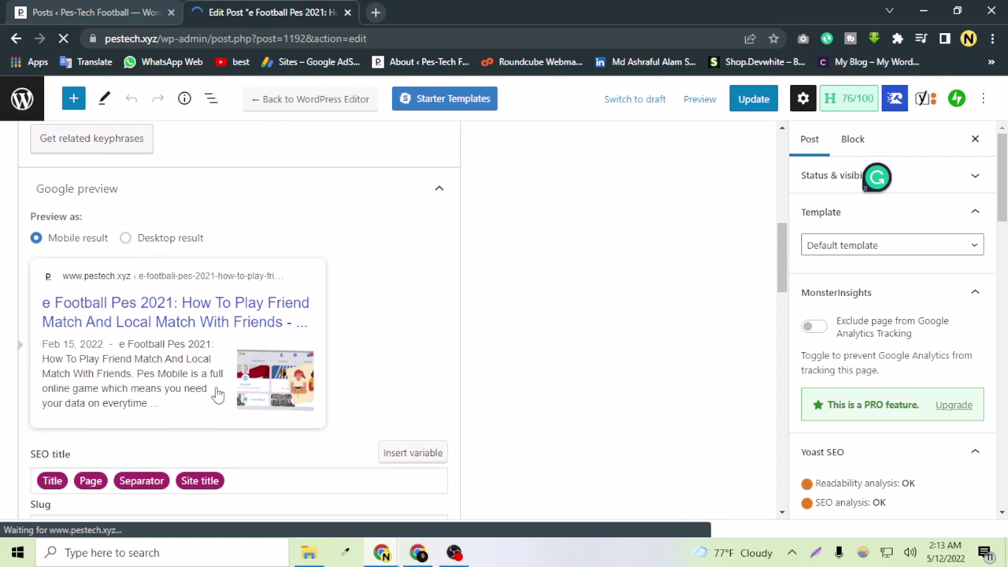
{"action": "left_click", "coordinate": [126, 238]}
{"action": "left_click_drag", "start_coordinate": [91, 342], "coordinate": [44, 244]}
{"action": "left_click", "coordinate": [37, 238]}
Examine the SEO title, slug and meta description below the Google preview.
{"action": "scroll", "coordinate": [79, 340], "scroll_direction": "down", "scroll_amount": 2}
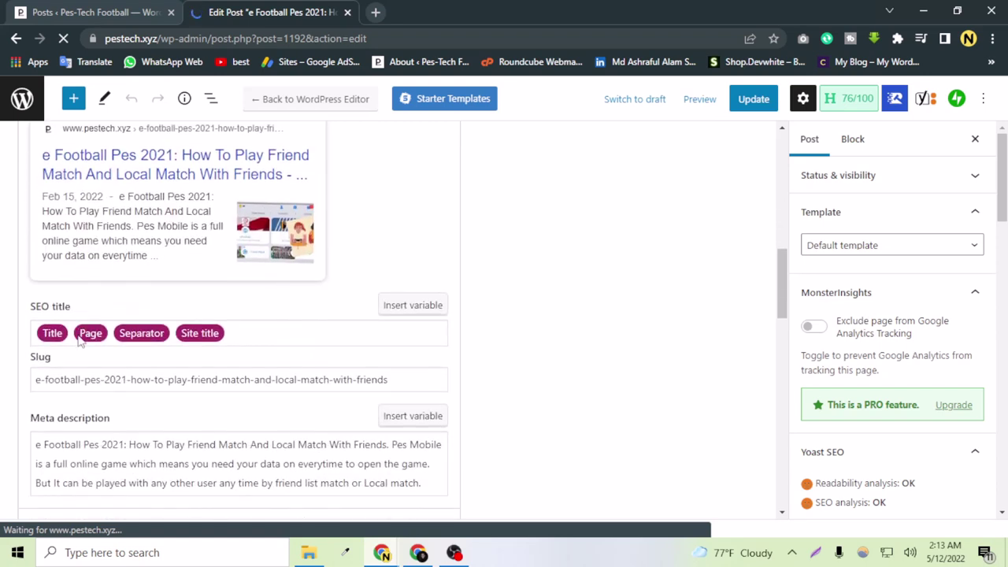
{"action": "scroll", "coordinate": [79, 340], "scroll_direction": "down", "scroll_amount": 1}
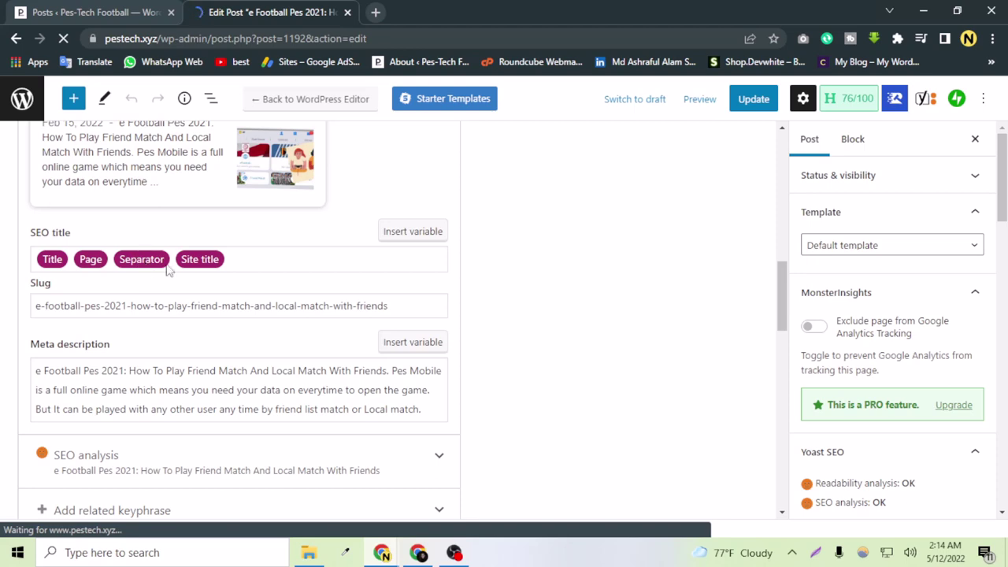
{"action": "scroll", "coordinate": [349, 273], "scroll_direction": "up", "scroll_amount": 6}
{"action": "scroll", "coordinate": [275, 275], "scroll_direction": "down", "scroll_amount": 5}
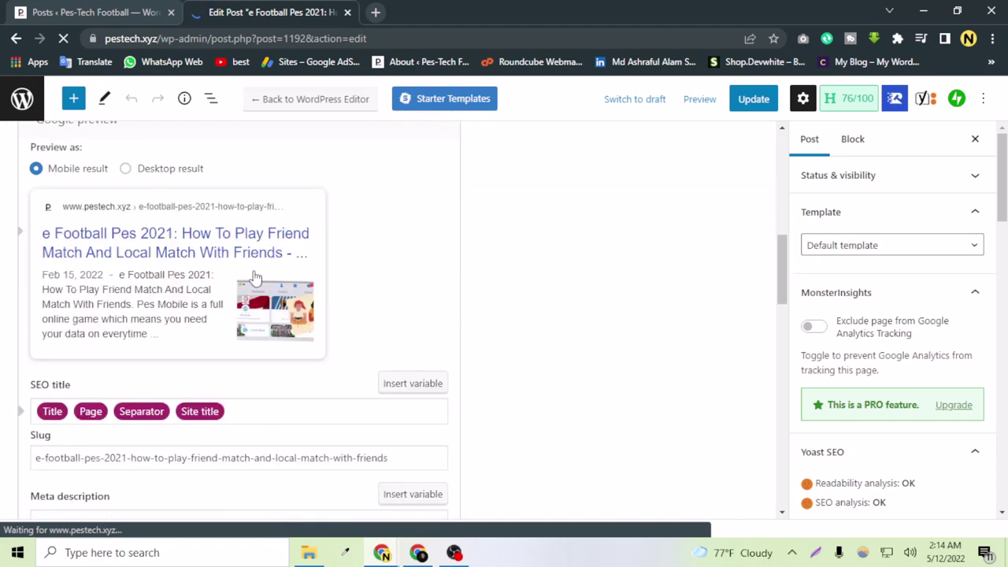
Switch the Google preview to Desktop result and view the full width of the search snippet.
{"action": "left_click", "coordinate": [126, 165]}
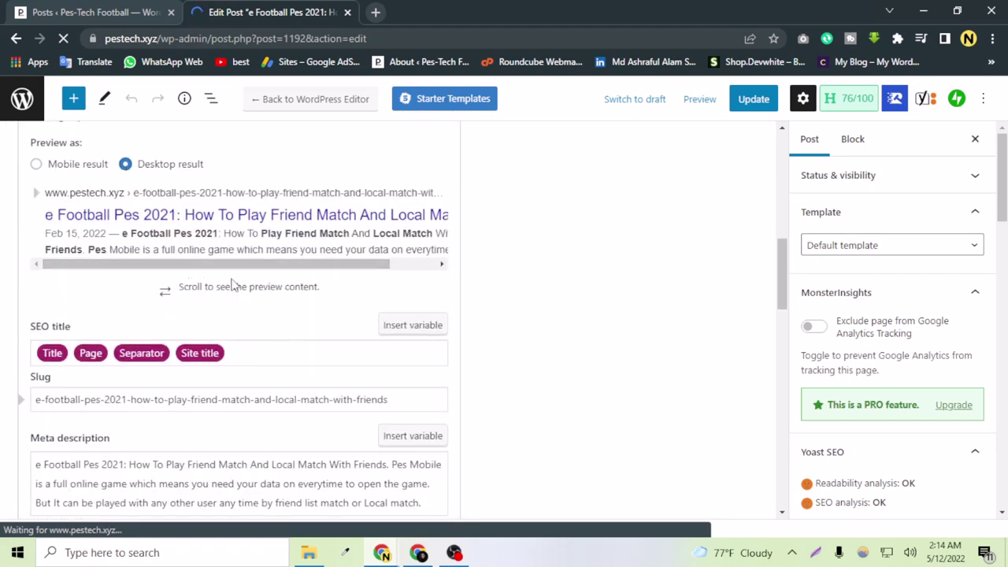
{"action": "left_click_drag", "start_coordinate": [214, 265], "coordinate": [382, 270]}
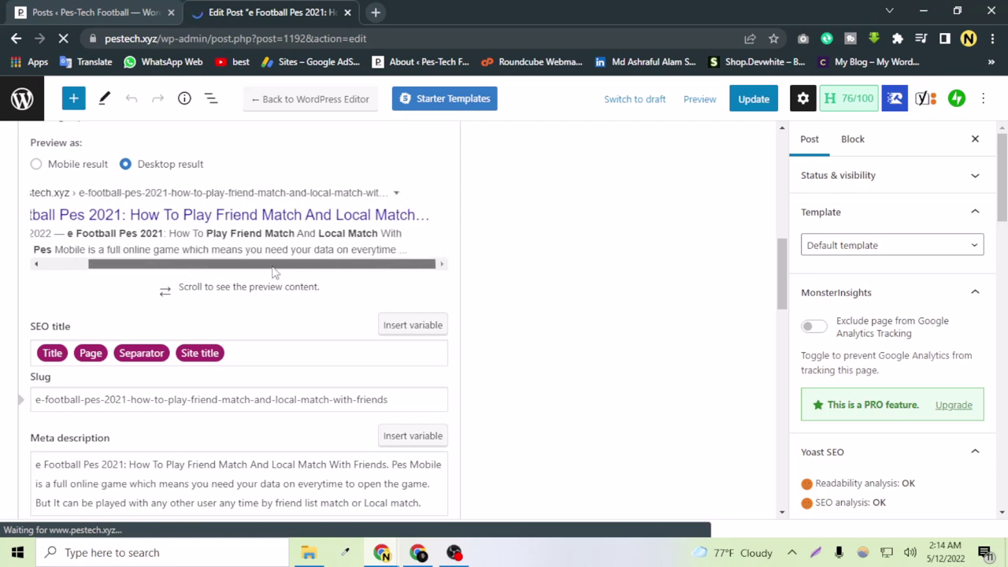
{"action": "left_click_drag", "start_coordinate": [275, 271], "coordinate": [157, 271]}
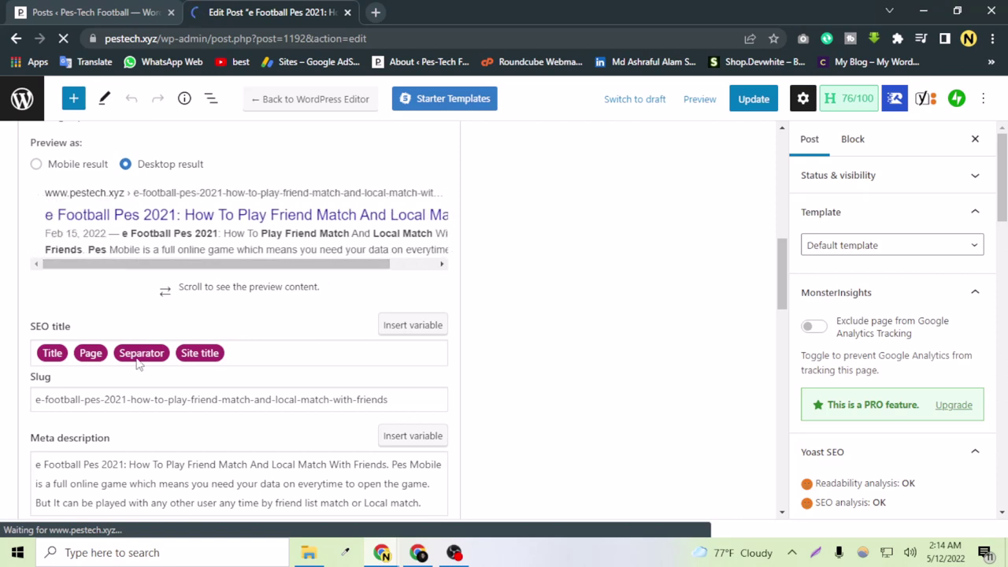
Compare the slug in the Yoast SEO section with the URL slug and post link in the post's Permalink settings.
{"action": "scroll", "coordinate": [130, 344], "scroll_direction": "down", "scroll_amount": 2}
{"action": "left_click", "coordinate": [62, 253]}
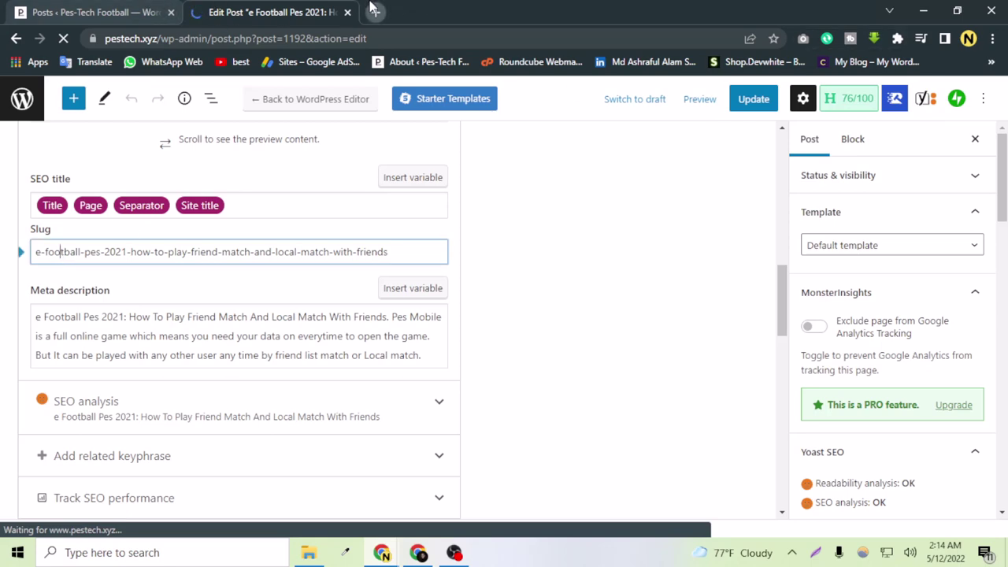
{"action": "scroll", "coordinate": [430, 215], "scroll_direction": "up", "scroll_amount": 5}
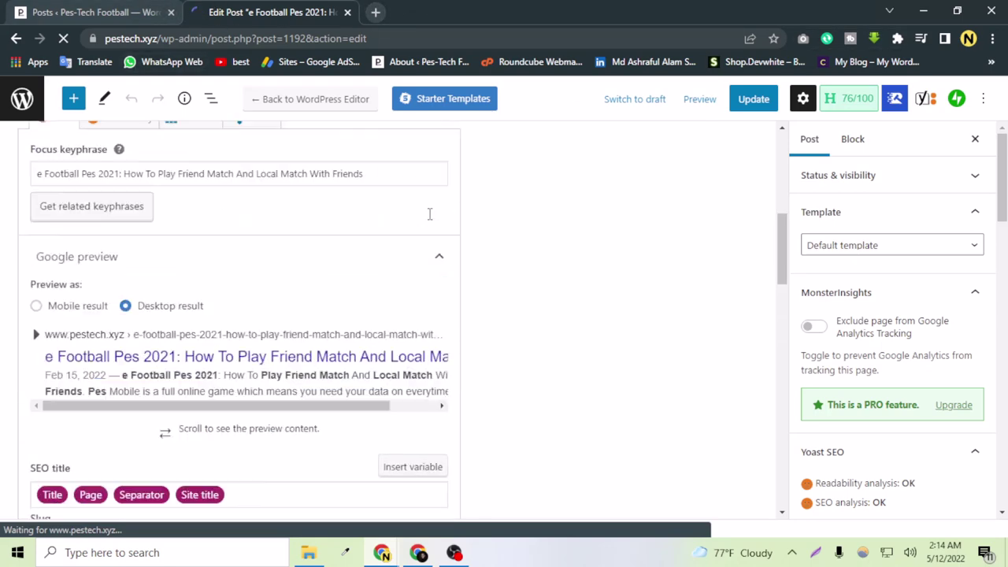
{"action": "scroll", "coordinate": [547, 304], "scroll_direction": "up", "scroll_amount": 5}
{"action": "scroll", "coordinate": [515, 318], "scroll_direction": "down", "scroll_amount": 5}
{"action": "scroll", "coordinate": [514, 319], "scroll_direction": "up", "scroll_amount": 2}
{"action": "scroll", "coordinate": [513, 318], "scroll_direction": "down", "scroll_amount": 4}
{"action": "scroll", "coordinate": [941, 388], "scroll_direction": "down", "scroll_amount": 5}
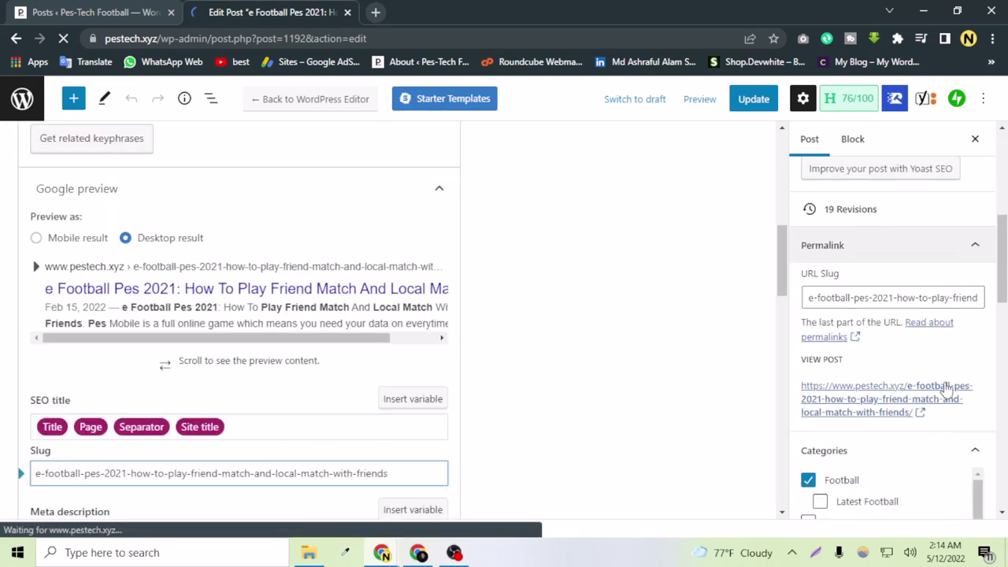
{"action": "scroll", "coordinate": [902, 397], "scroll_direction": "down", "scroll_amount": 1}
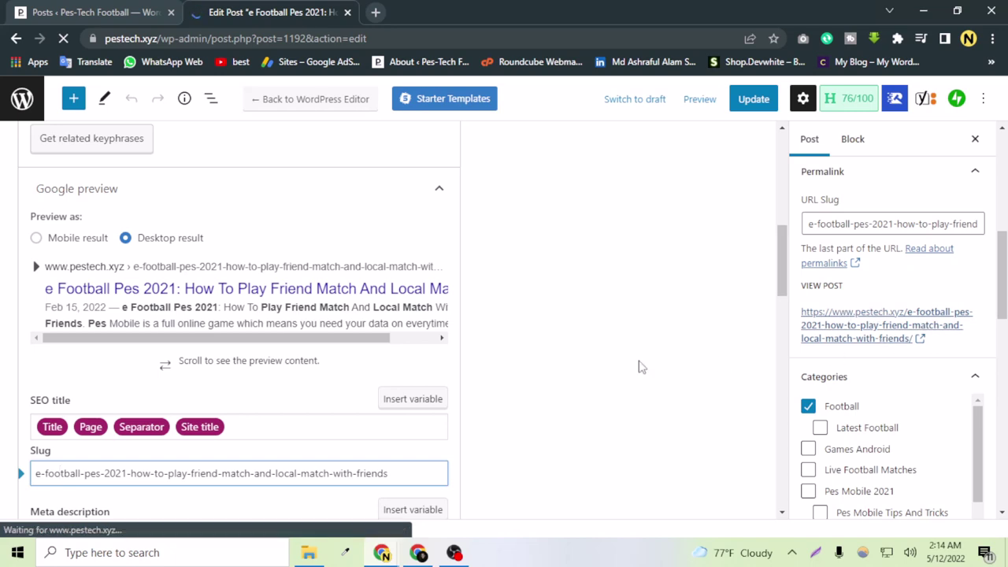
Highlight the e-football-pes-2021 part of the Yoast slug, followed by the how-to-play-friend-match-and-local-match-with-friends part.
{"action": "scroll", "coordinate": [299, 401], "scroll_direction": "down", "scroll_amount": 1}
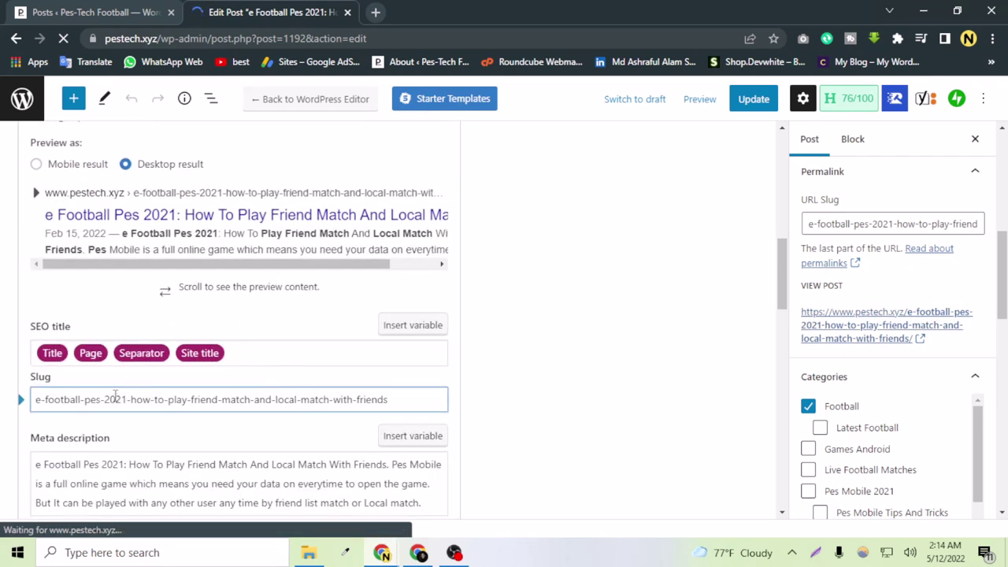
{"action": "left_click_drag", "start_coordinate": [115, 400], "coordinate": [16, 401]}
{"action": "left_click", "coordinate": [2, 415]}
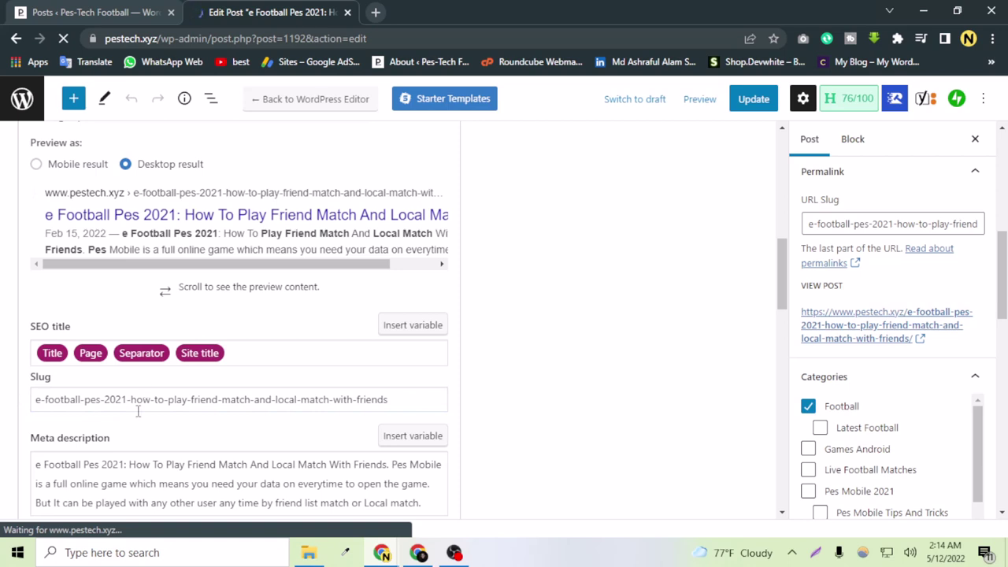
{"action": "left_click_drag", "start_coordinate": [131, 399], "coordinate": [411, 401]}
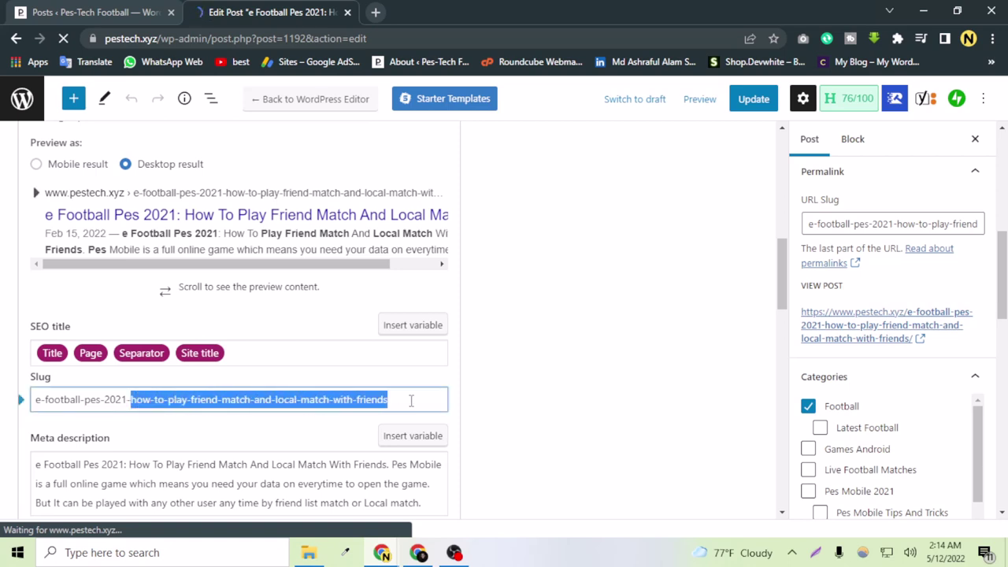
{"action": "left_click", "coordinate": [422, 400]}
Add the text 250 -30 at the end of the Yoast slug and undo the addition.
{"action": "scroll", "coordinate": [559, 399], "scroll_direction": "down", "scroll_amount": 3}
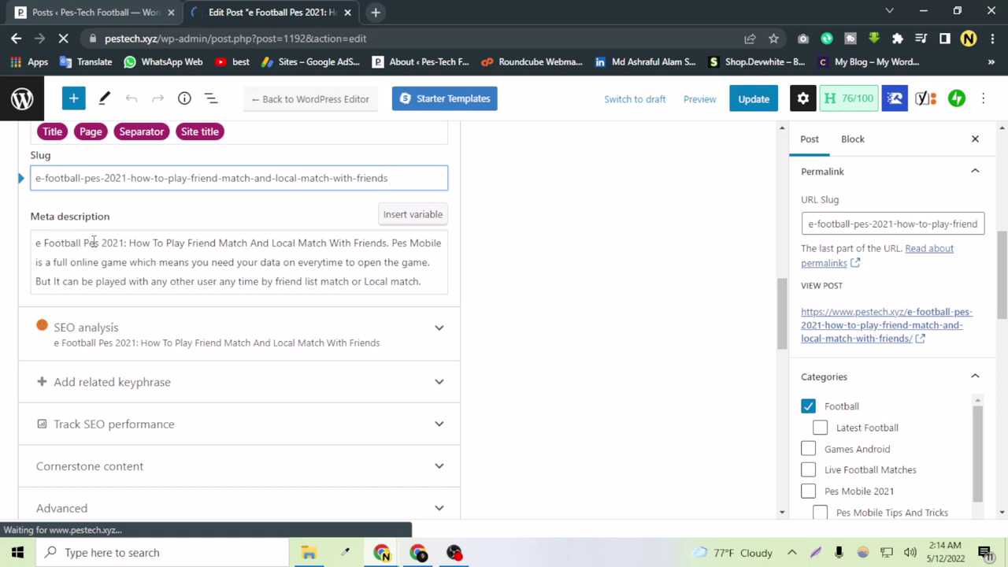
{"action": "scroll", "coordinate": [142, 248], "scroll_direction": "up", "scroll_amount": 1}
{"action": "scroll", "coordinate": [191, 273], "scroll_direction": "down", "scroll_amount": 1}
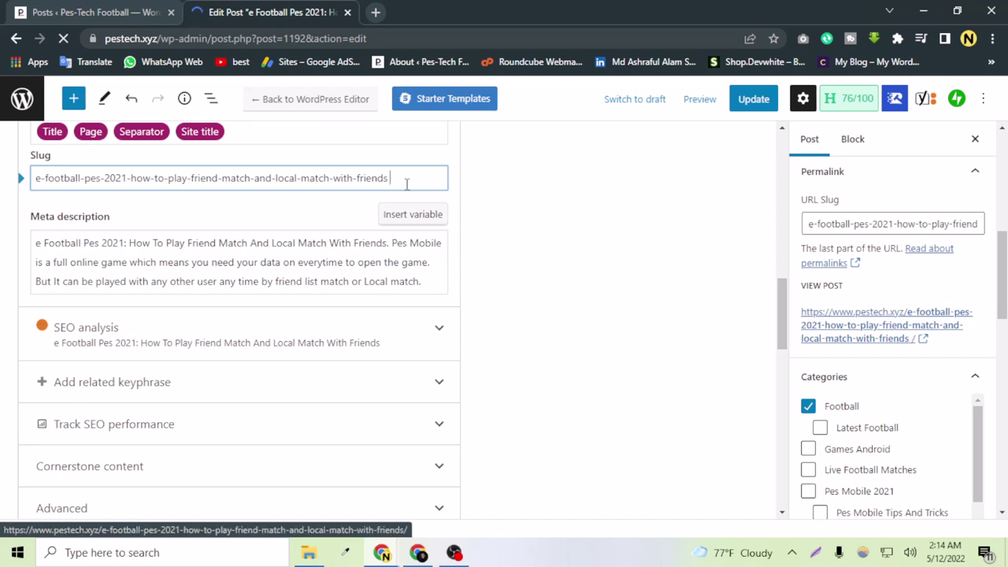
{"action": "type", "text": "250 -30"}
{"action": "key", "text": "ctrl+z"}
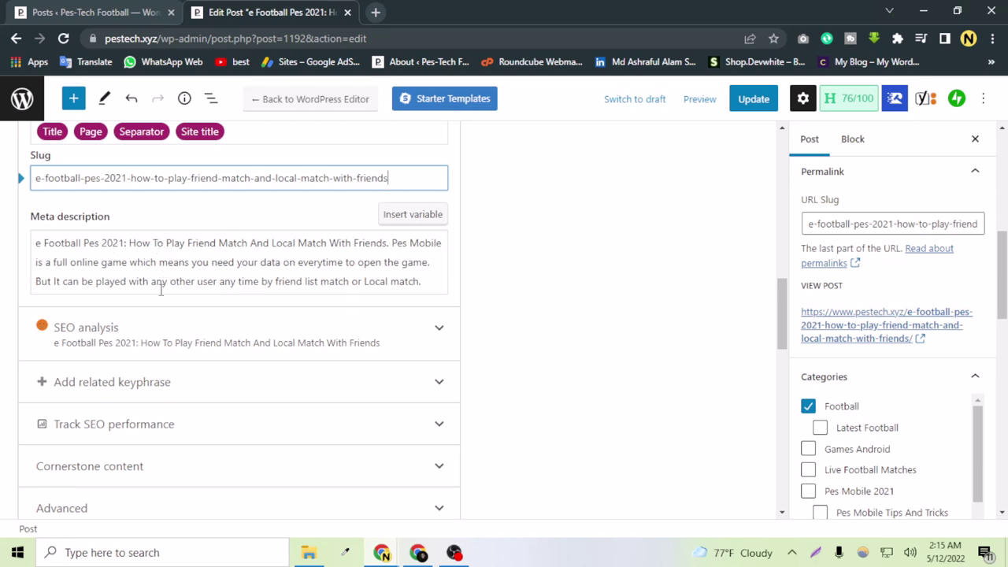
Expand the SEO analysis below the meta description and examine its listed problems and improvements.
{"action": "scroll", "coordinate": [160, 290], "scroll_direction": "down", "scroll_amount": 2}
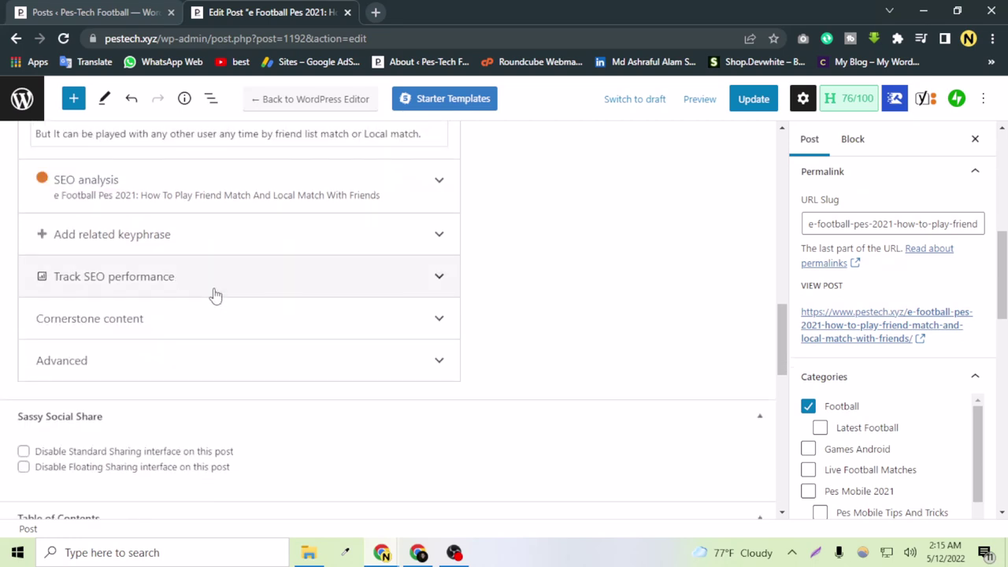
{"action": "left_click", "coordinate": [287, 206]}
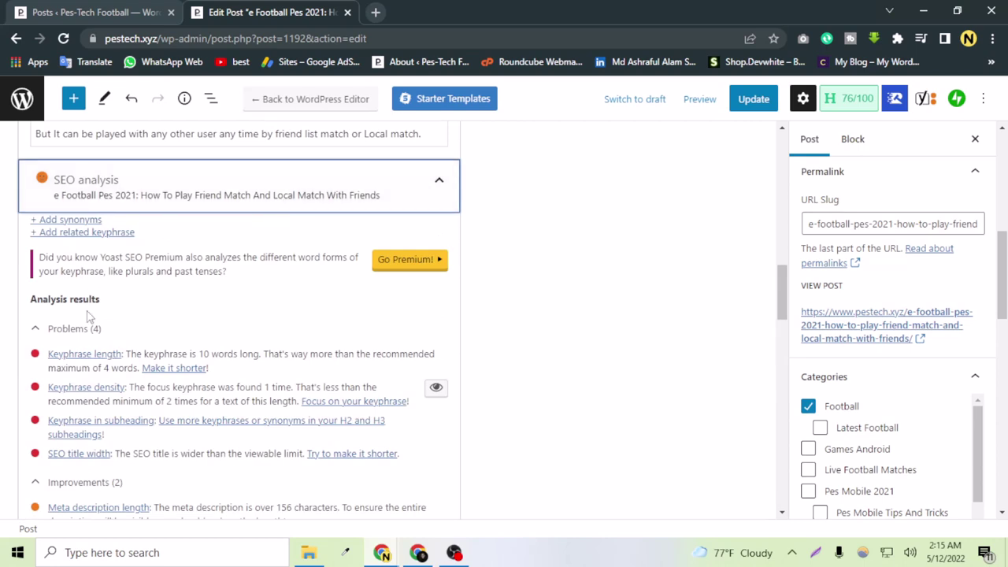
{"action": "scroll", "coordinate": [99, 350], "scroll_direction": "down", "scroll_amount": 1}
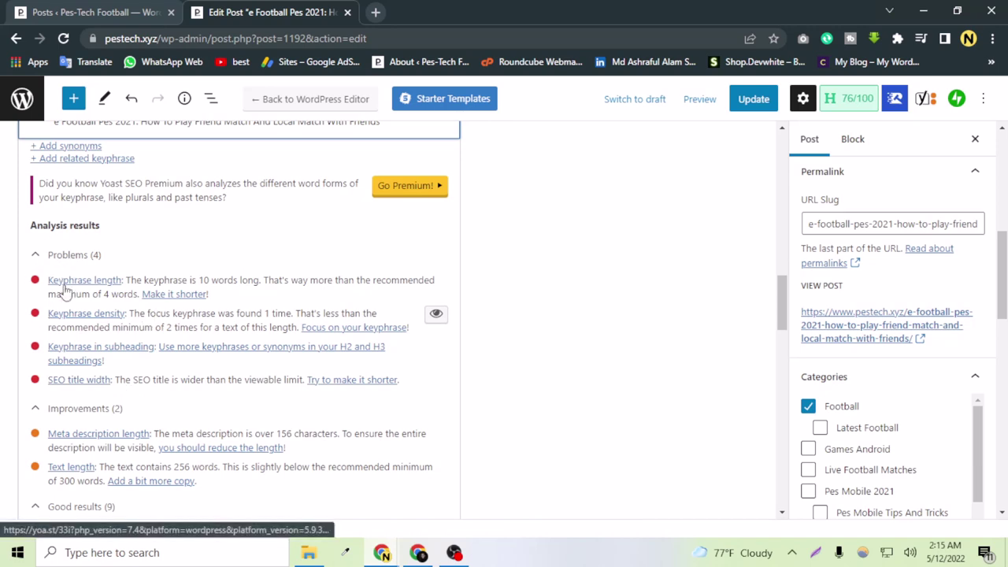
{"action": "scroll", "coordinate": [65, 290], "scroll_direction": "up", "scroll_amount": 1}
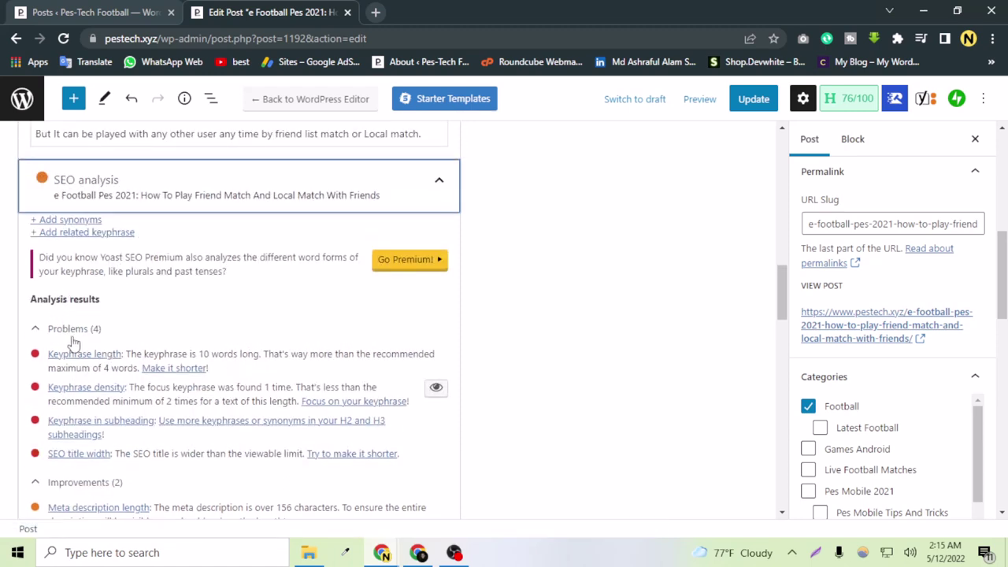
{"action": "scroll", "coordinate": [106, 463], "scroll_direction": "down", "scroll_amount": 2}
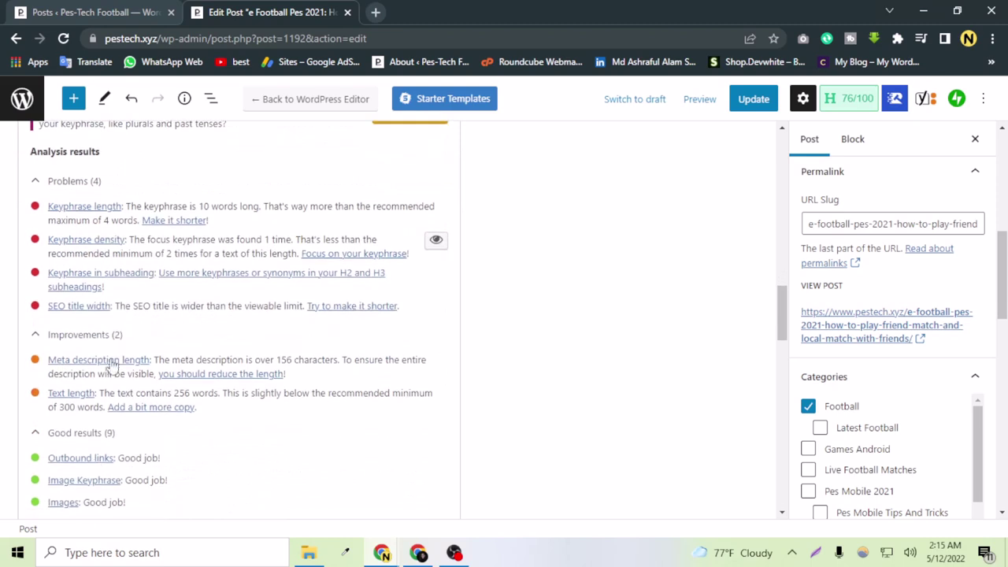
{"action": "scroll", "coordinate": [99, 354], "scroll_direction": "down", "scroll_amount": 1}
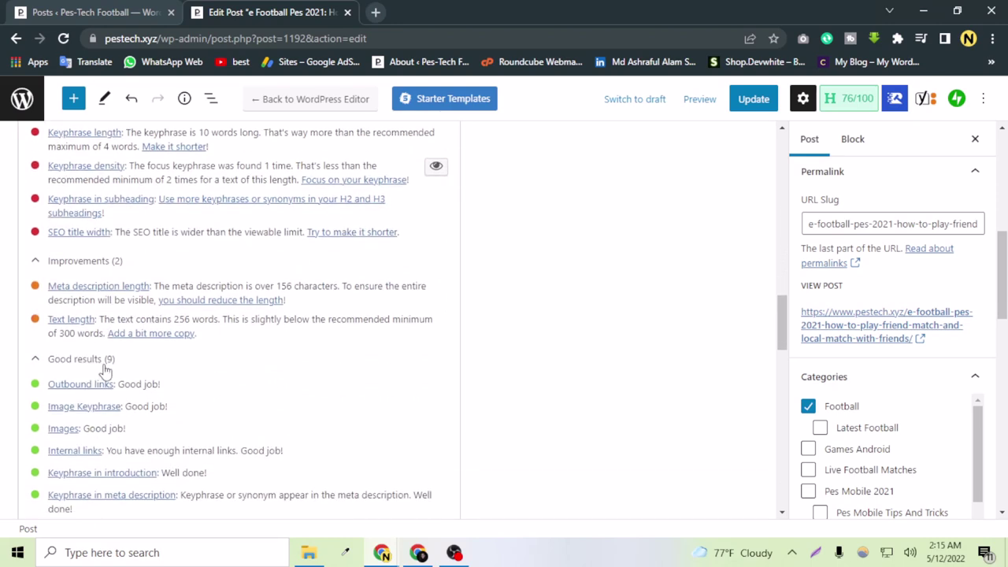
Examine the good results of the SEO analysis, from outbound links to keyphrase in slug, against the problems and improvements.
{"action": "scroll", "coordinate": [91, 272], "scroll_direction": "down", "scroll_amount": 1}
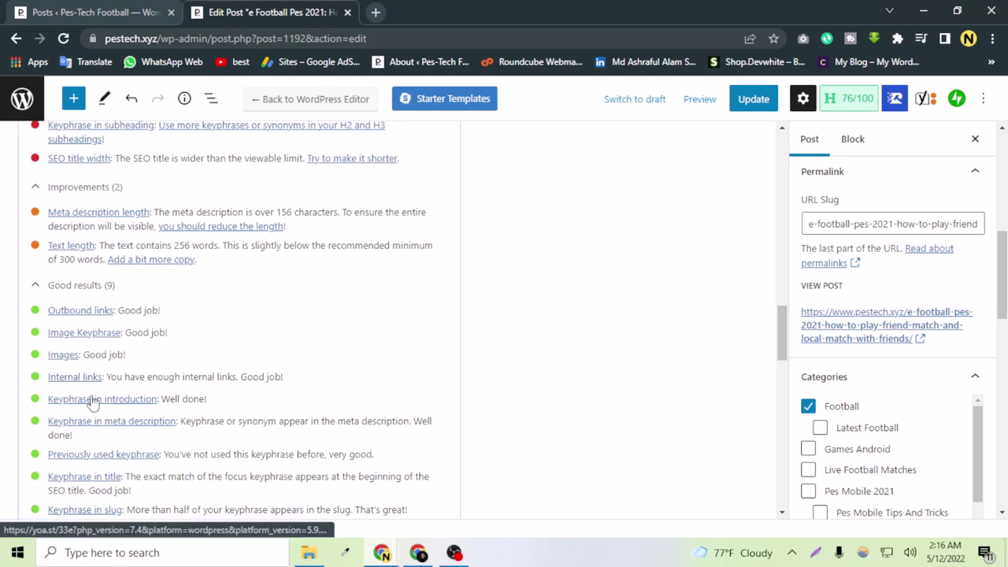
{"action": "scroll", "coordinate": [126, 369], "scroll_direction": "down", "scroll_amount": 1}
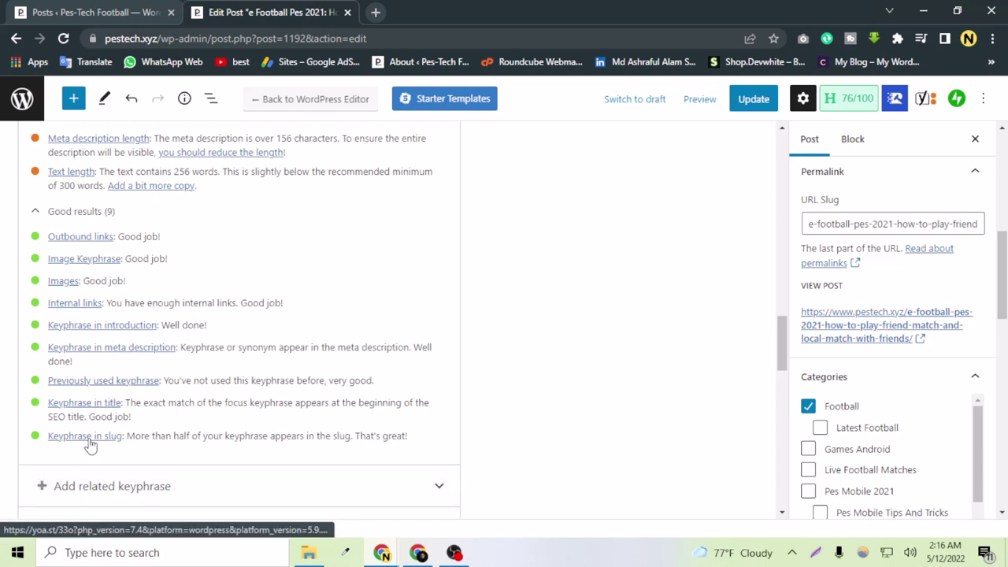
{"action": "scroll", "coordinate": [90, 445], "scroll_direction": "up", "scroll_amount": 3}
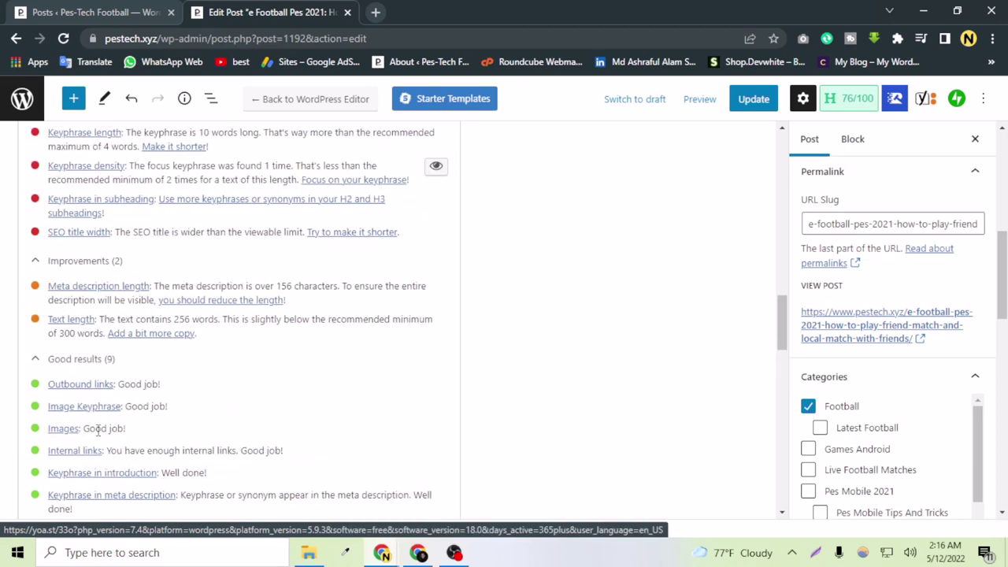
{"action": "scroll", "coordinate": [92, 337], "scroll_direction": "down", "scroll_amount": 2}
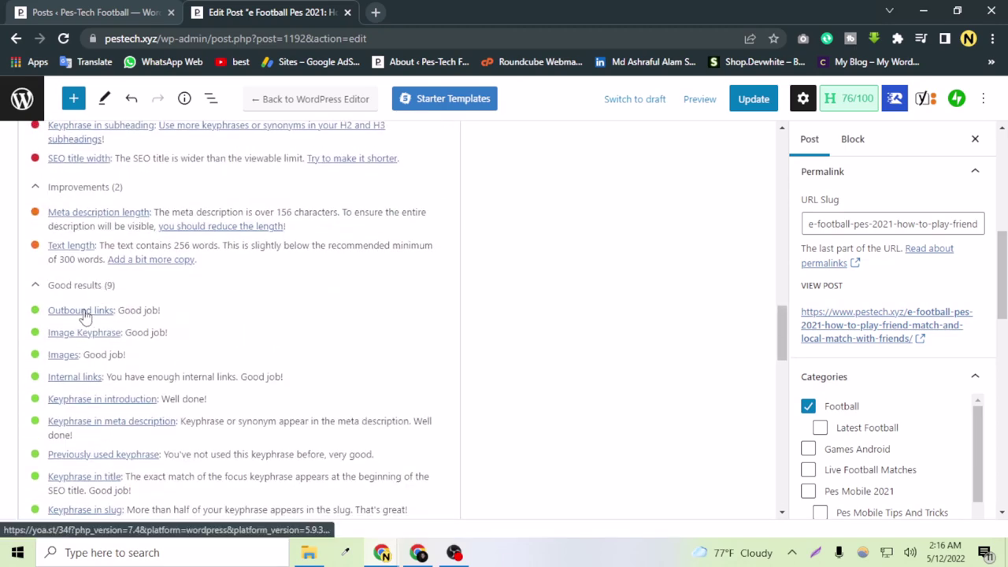
{"action": "scroll", "coordinate": [146, 310], "scroll_direction": "up", "scroll_amount": 3}
{"action": "scroll", "coordinate": [169, 315], "scroll_direction": "down", "scroll_amount": 3}
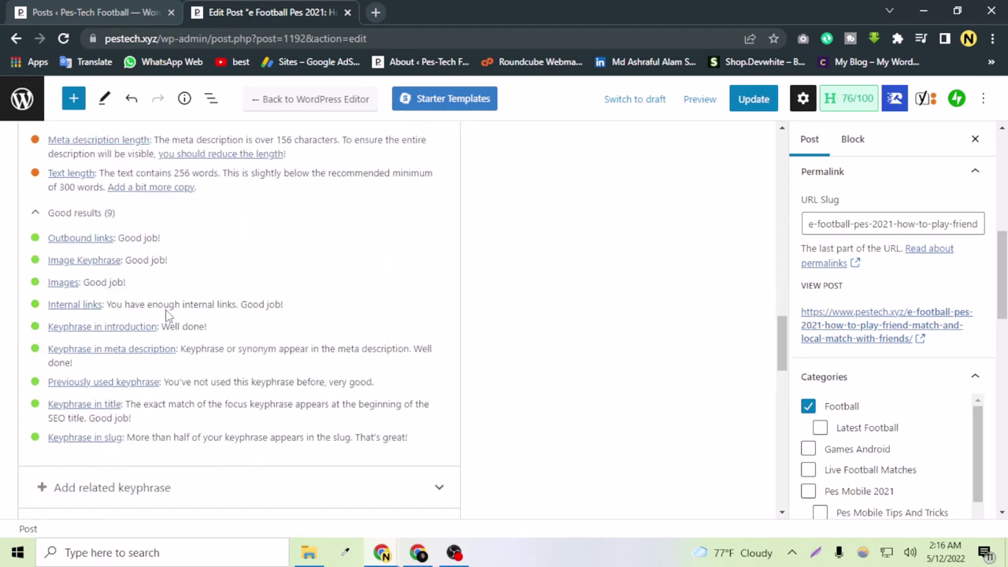
{"action": "scroll", "coordinate": [567, 227], "scroll_direction": "up", "scroll_amount": 2}
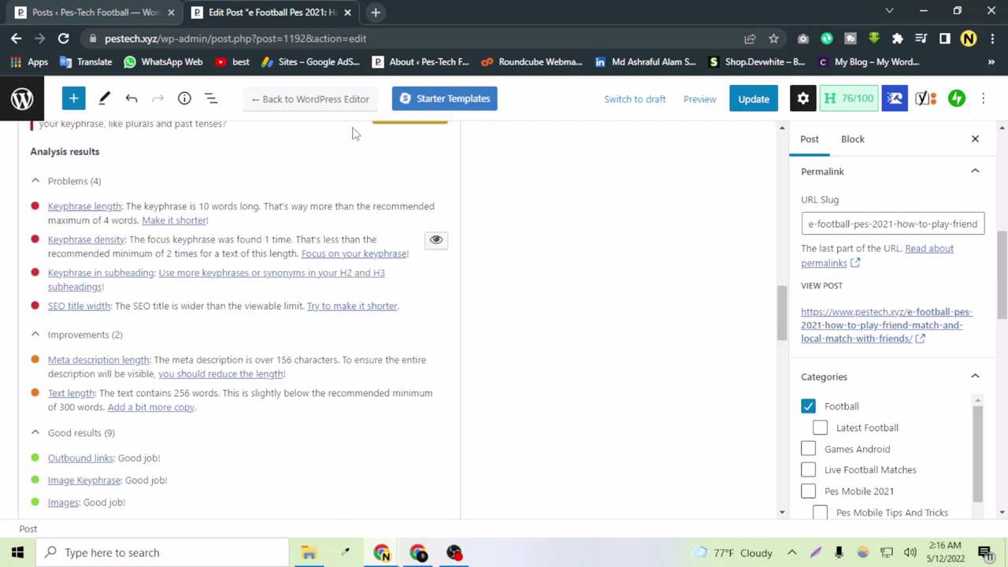
Open the post's edit page in a second browser tab and launch the Elementor editor for it there.
{"action": "scroll", "coordinate": [471, 248], "scroll_direction": "up", "scroll_amount": 10}
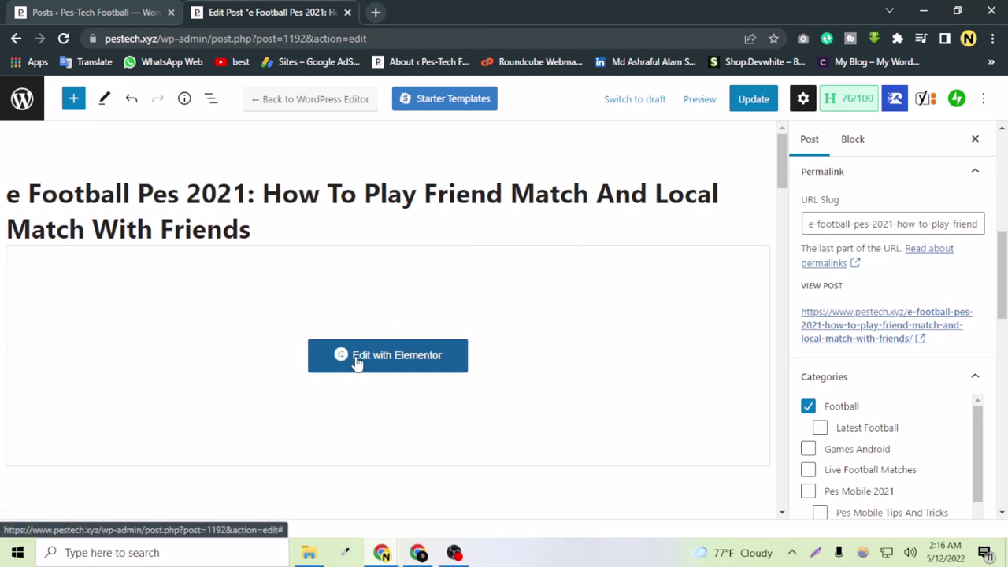
{"action": "middle_click", "coordinate": [370, 362]}
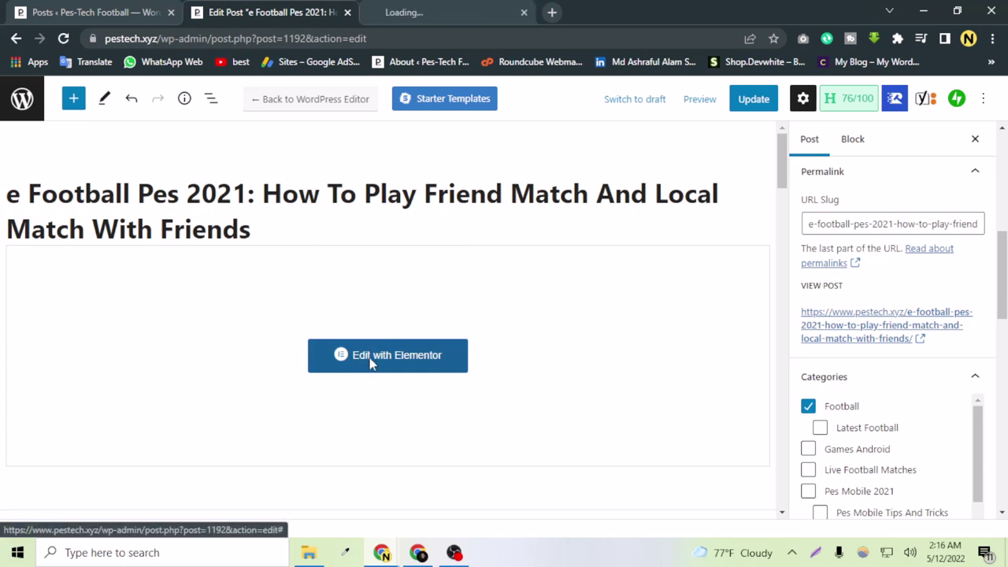
{"action": "left_click", "coordinate": [429, 12]}
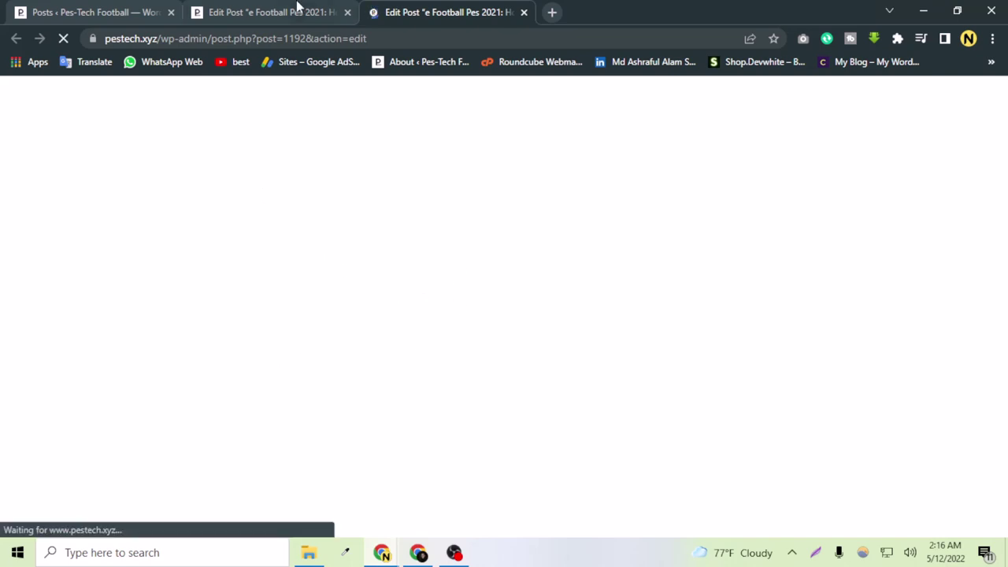
{"action": "left_click", "coordinate": [319, 9]}
{"action": "scroll", "coordinate": [417, 393], "scroll_direction": "down", "scroll_amount": 3}
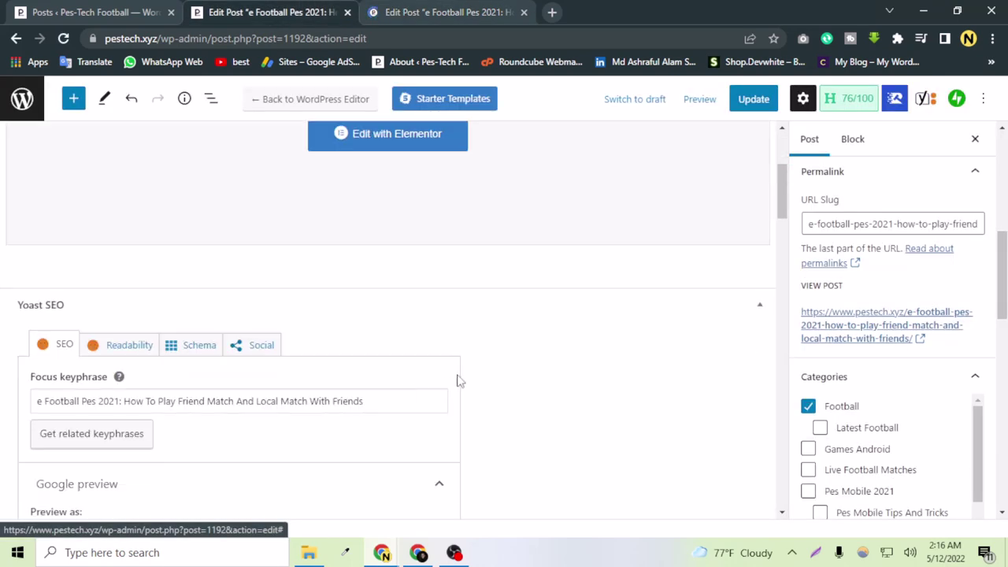
{"action": "scroll", "coordinate": [351, 300], "scroll_direction": "up", "scroll_amount": 3}
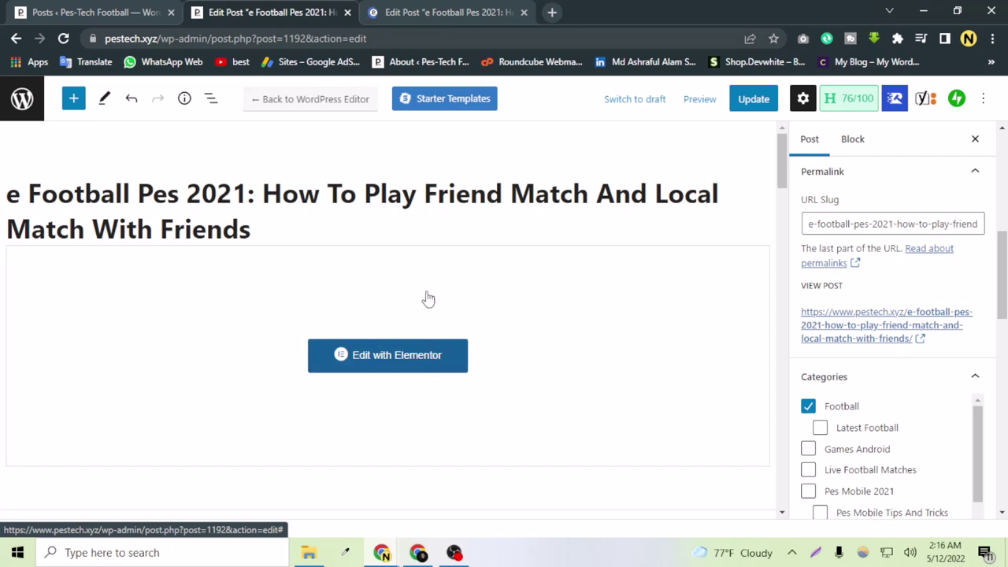
{"action": "left_click", "coordinate": [460, 9]}
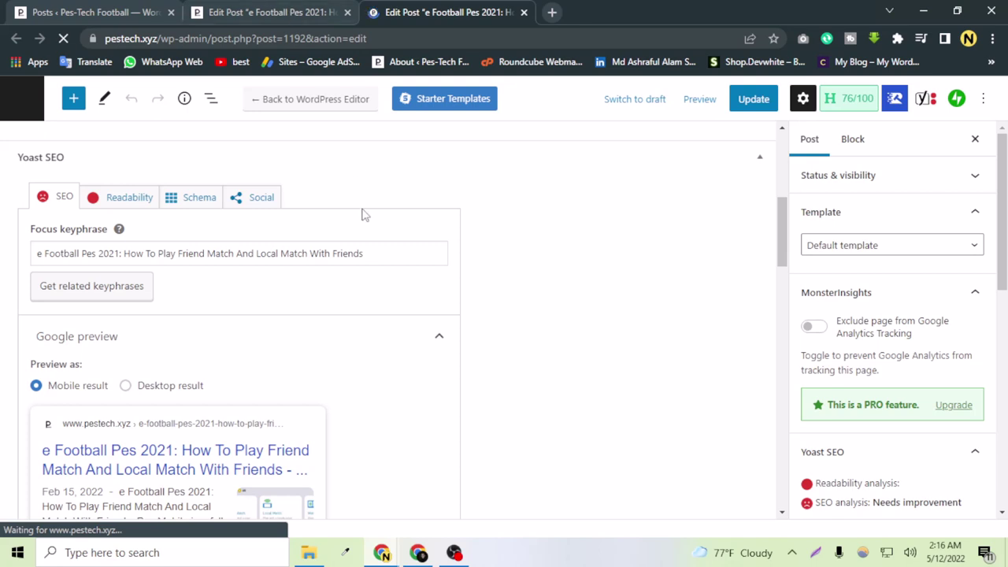
{"action": "left_click", "coordinate": [403, 358]}
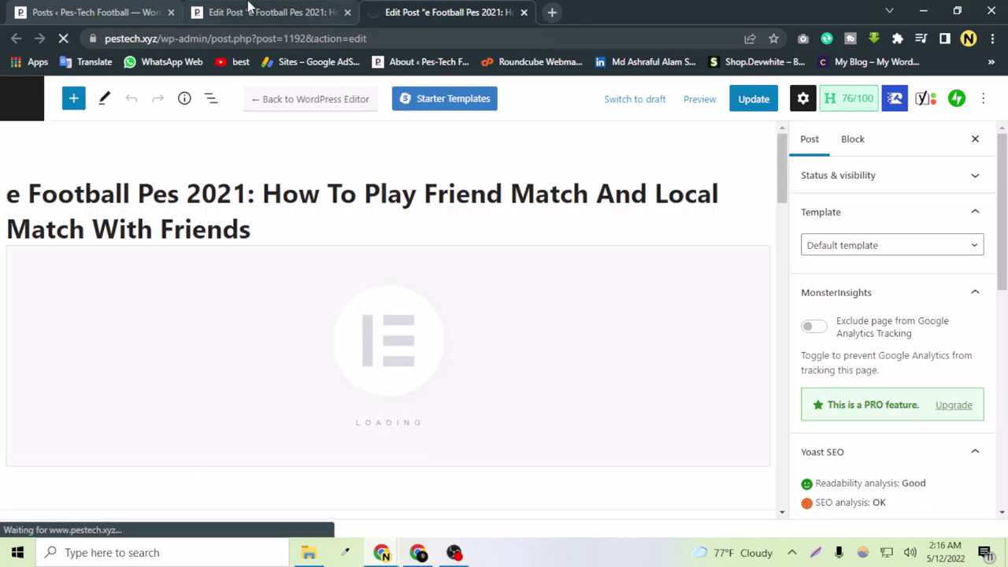
Return to the first edit tab and review the SEO analysis results, meta description and focus keyphrase.
{"action": "left_click", "coordinate": [248, 10]}
{"action": "scroll", "coordinate": [292, 387], "scroll_direction": "down", "scroll_amount": 10}
{"action": "scroll", "coordinate": [230, 358], "scroll_direction": "down", "scroll_amount": 5}
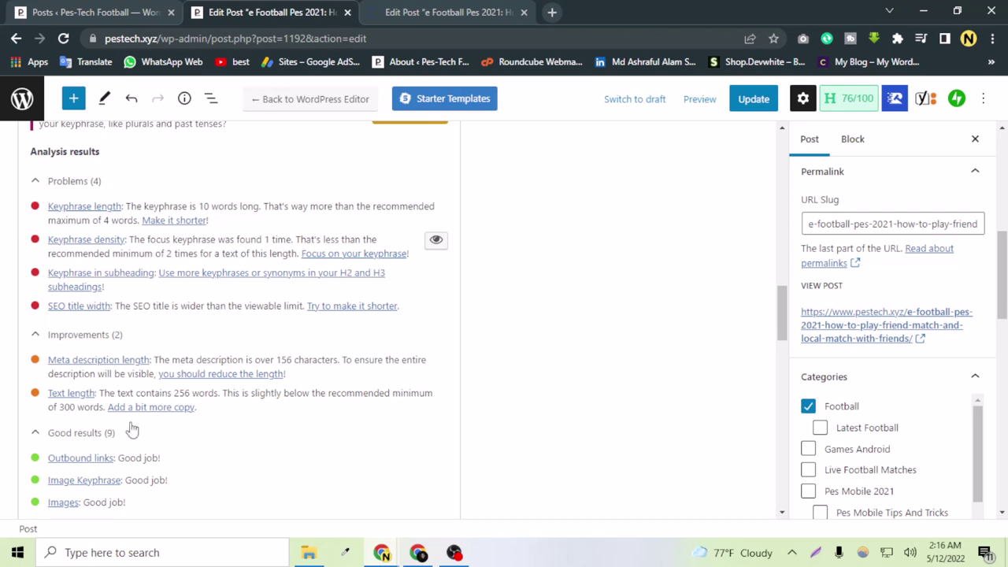
{"action": "scroll", "coordinate": [160, 427], "scroll_direction": "down", "scroll_amount": 1}
{"action": "scroll", "coordinate": [162, 428], "scroll_direction": "up", "scroll_amount": 5}
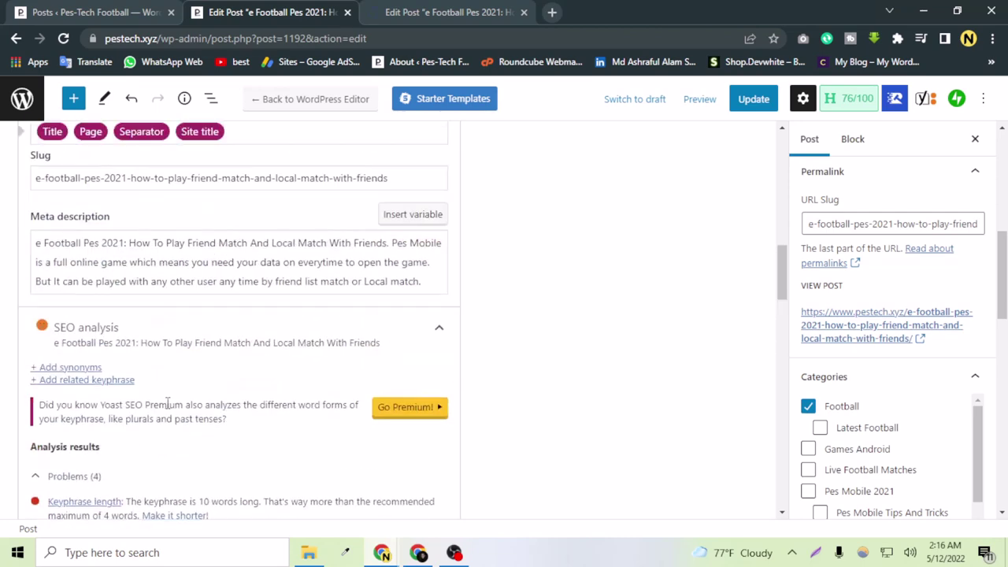
{"action": "scroll", "coordinate": [166, 403], "scroll_direction": "up", "scroll_amount": 2}
{"action": "scroll", "coordinate": [167, 403], "scroll_direction": "up", "scroll_amount": 5}
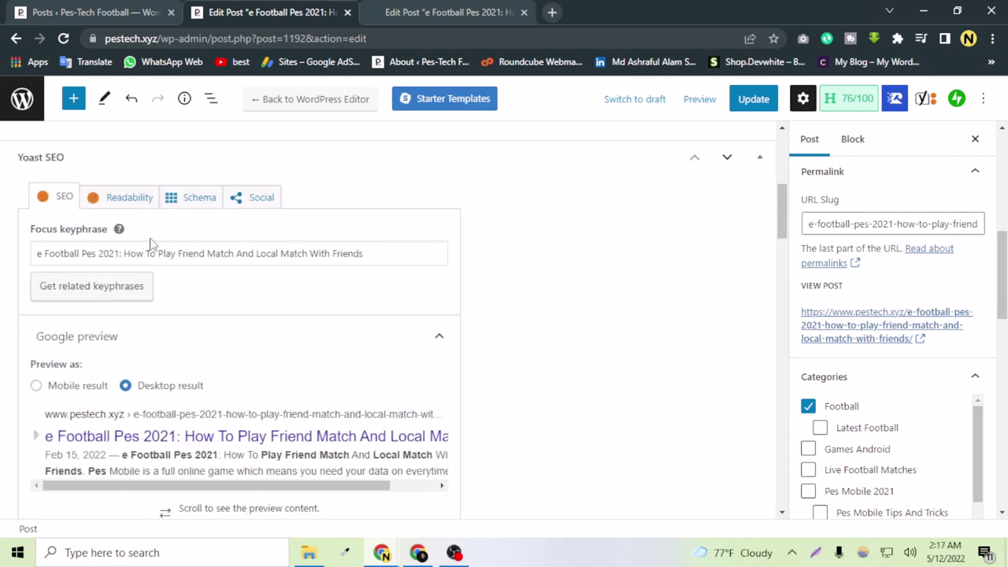
Review the improvements and good results in the SEO analysis again, and check whether the Elementor tab has loaded.
{"action": "scroll", "coordinate": [151, 241], "scroll_direction": "down", "scroll_amount": 10}
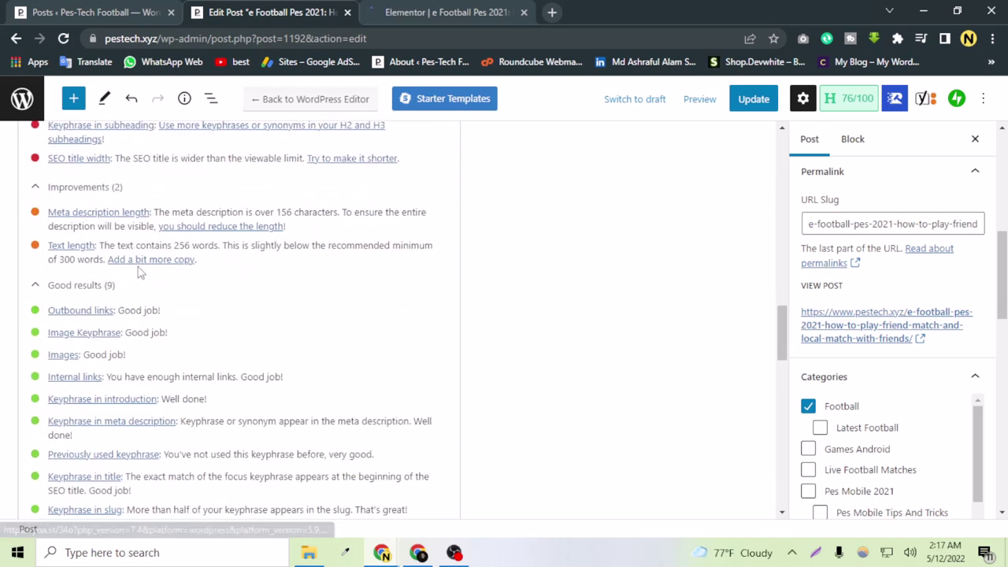
{"action": "scroll", "coordinate": [132, 271], "scroll_direction": "down", "scroll_amount": 3}
{"action": "scroll", "coordinate": [79, 198], "scroll_direction": "up", "scroll_amount": 1}
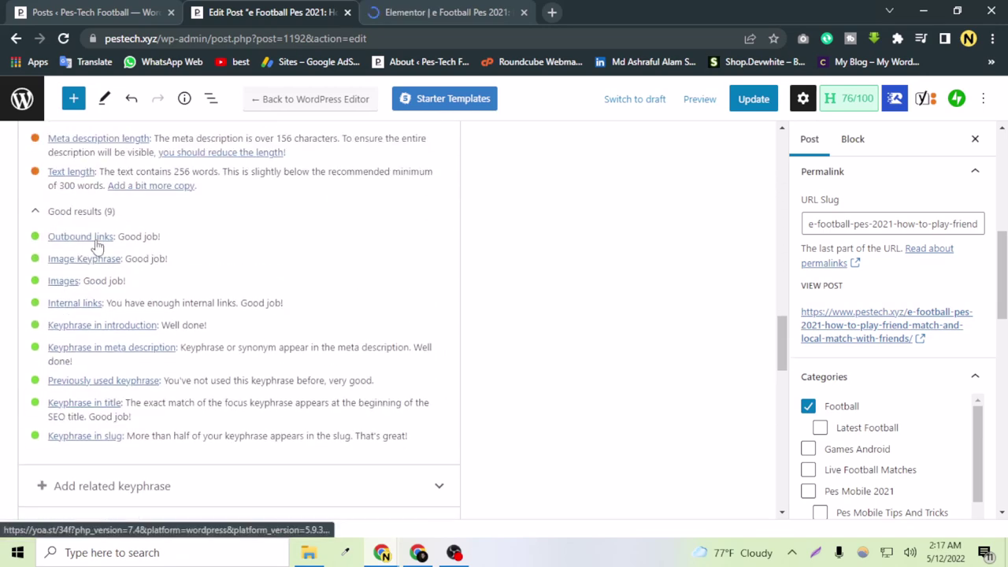
{"action": "left_click", "coordinate": [449, 12]}
{"action": "left_click", "coordinate": [313, 10]}
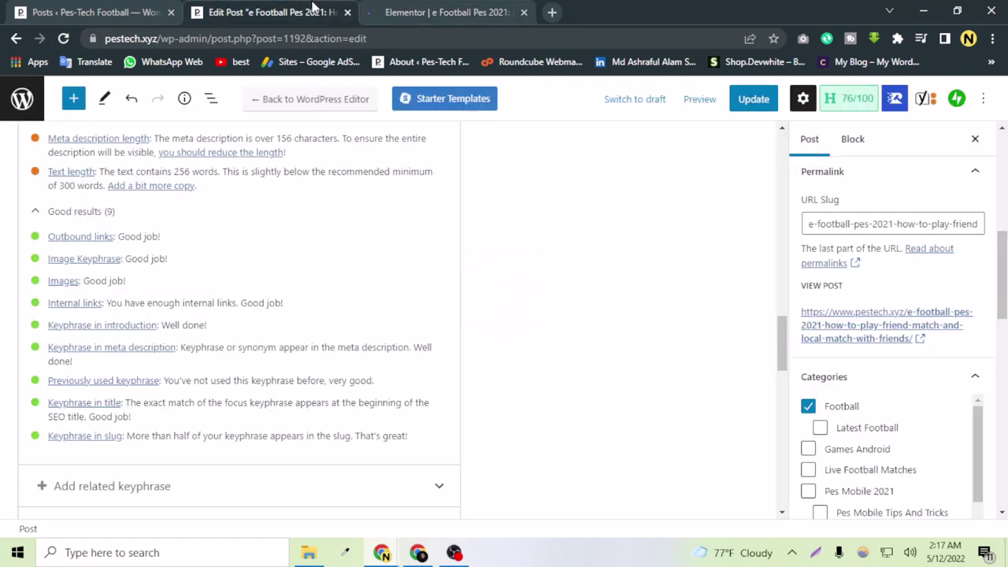
Search Google for "pes master" in a new browser tab.
{"action": "left_click", "coordinate": [551, 11]}
{"action": "type", "text": "pes m"}
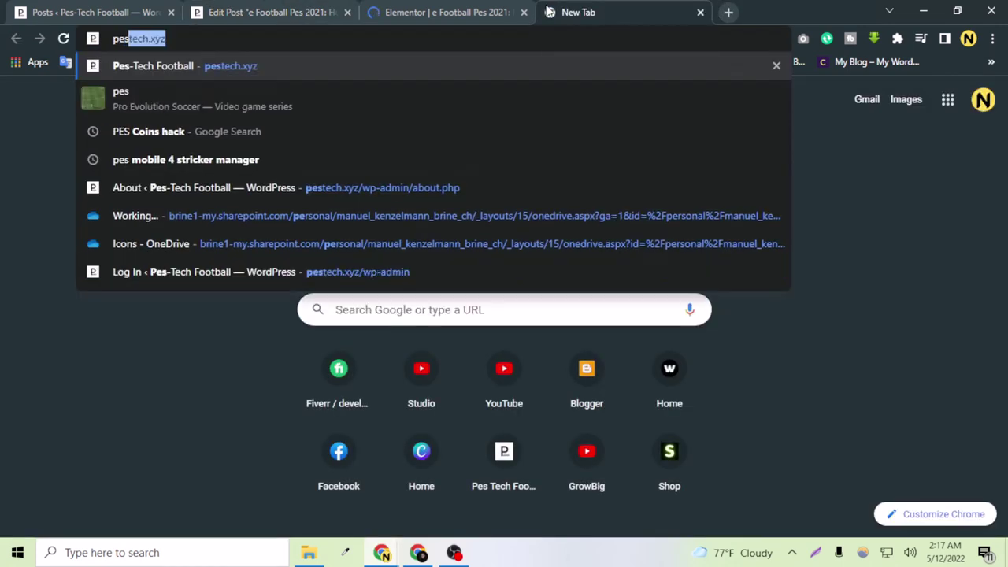
{"action": "key", "text": "Down"}
{"action": "key", "text": "Down"}
{"action": "key", "text": "Down"}
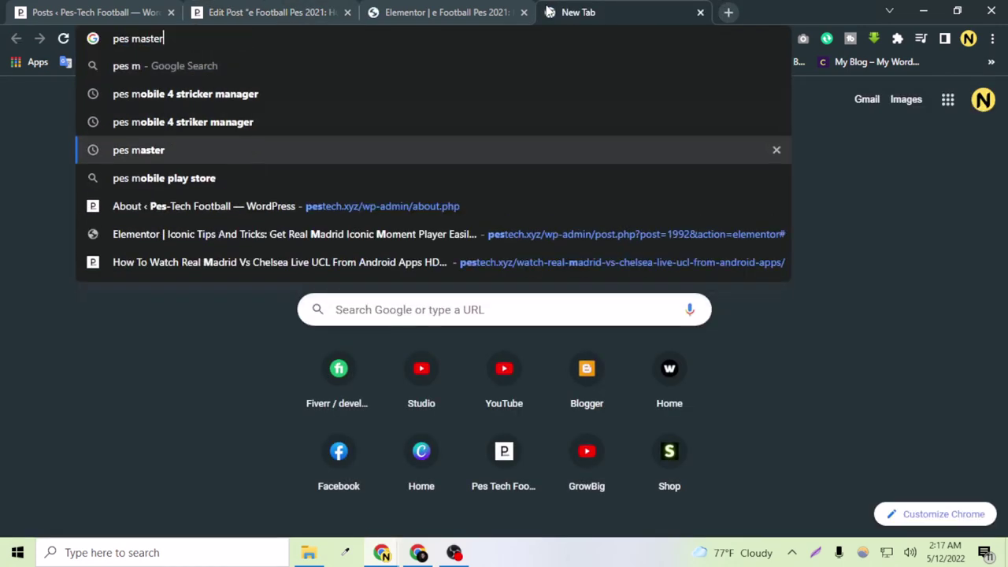
{"action": "key", "text": "Return"}
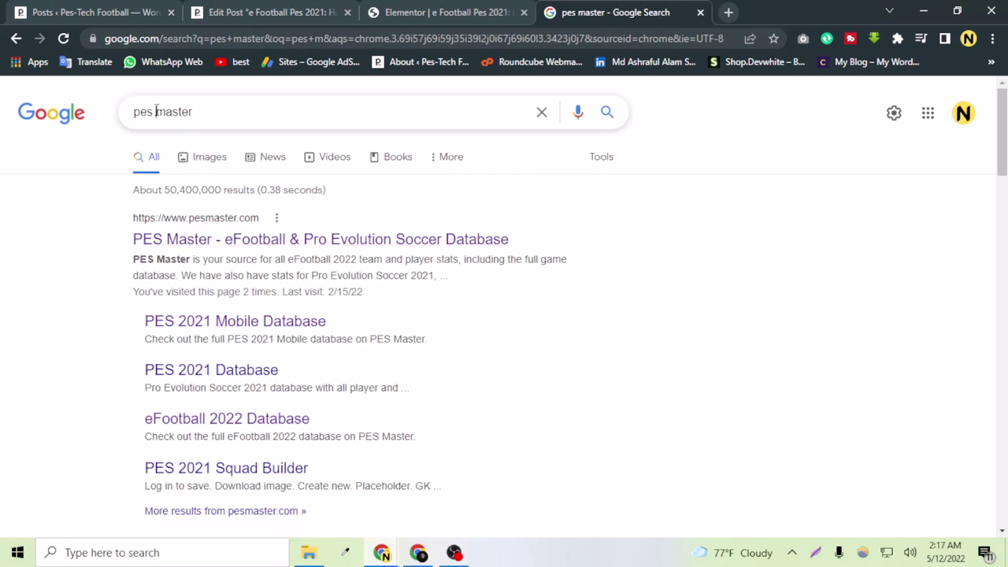
Search Google for "konami" instead and copy the link address of the PES mobile 2021 result.
{"action": "left_click_drag", "start_coordinate": [158, 111], "coordinate": [241, 111]}
{"action": "key", "text": "BackSpace"}
{"action": "key", "text": "BackSpace"}
{"action": "key", "text": "BackSpace"}
{"action": "key", "text": "BackSpace"}
{"action": "key", "text": "BackSpace"}
{"action": "type", "text": "kan"}
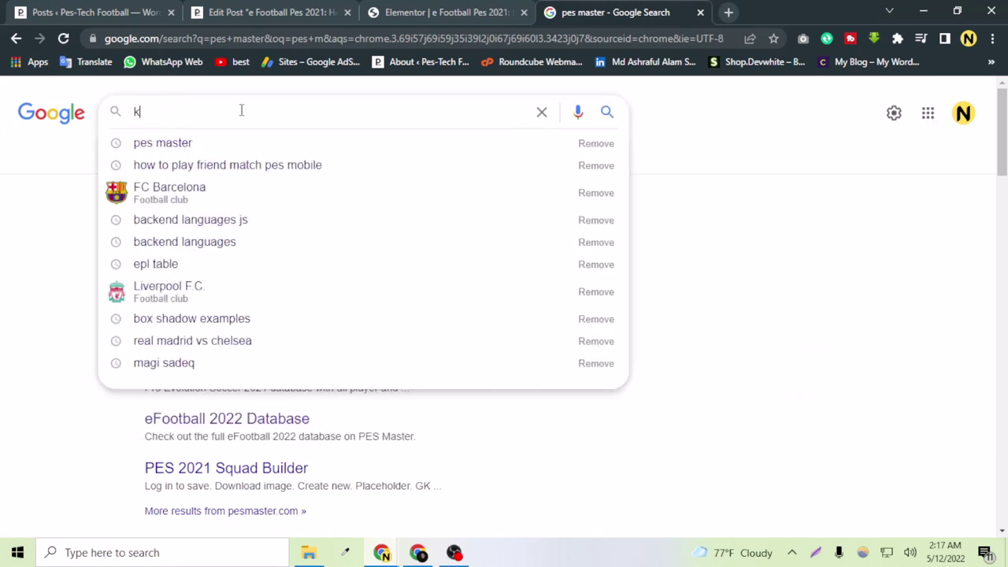
{"action": "key", "text": "BackSpace"}
{"action": "key", "text": "BackSpace"}
{"action": "type", "text": "on"}
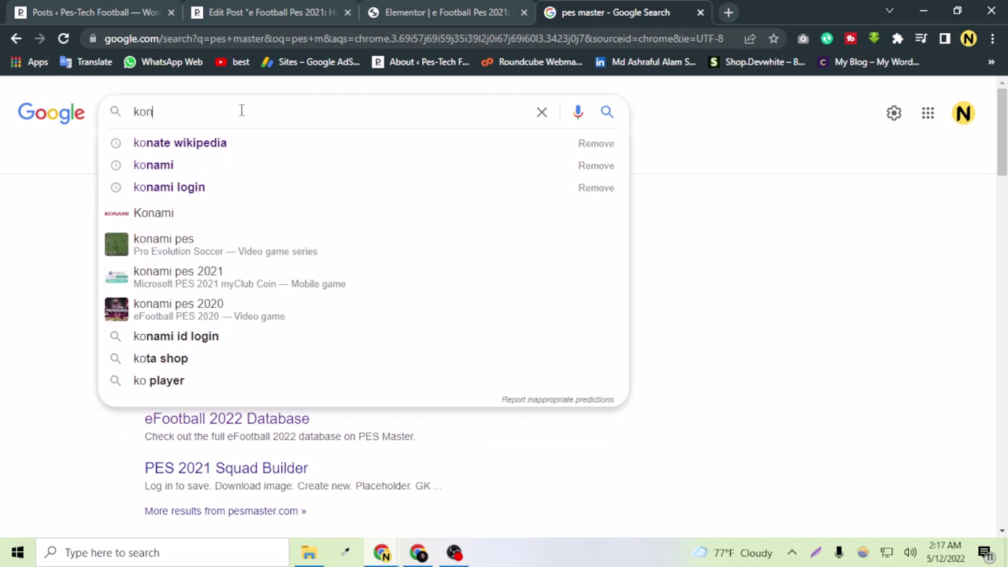
{"action": "type", "text": "ami"}
{"action": "key", "text": "Return"}
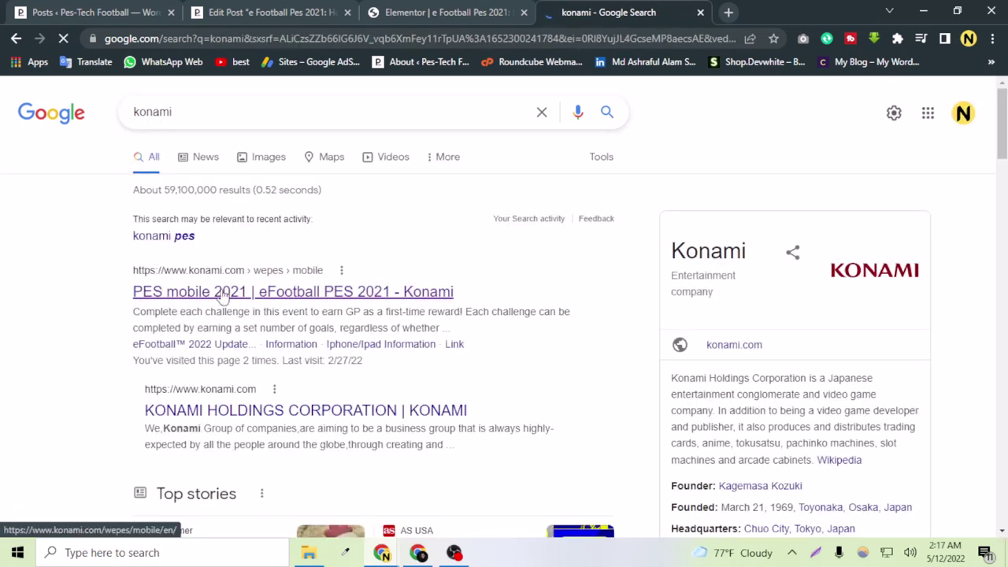
{"action": "right_click", "coordinate": [211, 294]}
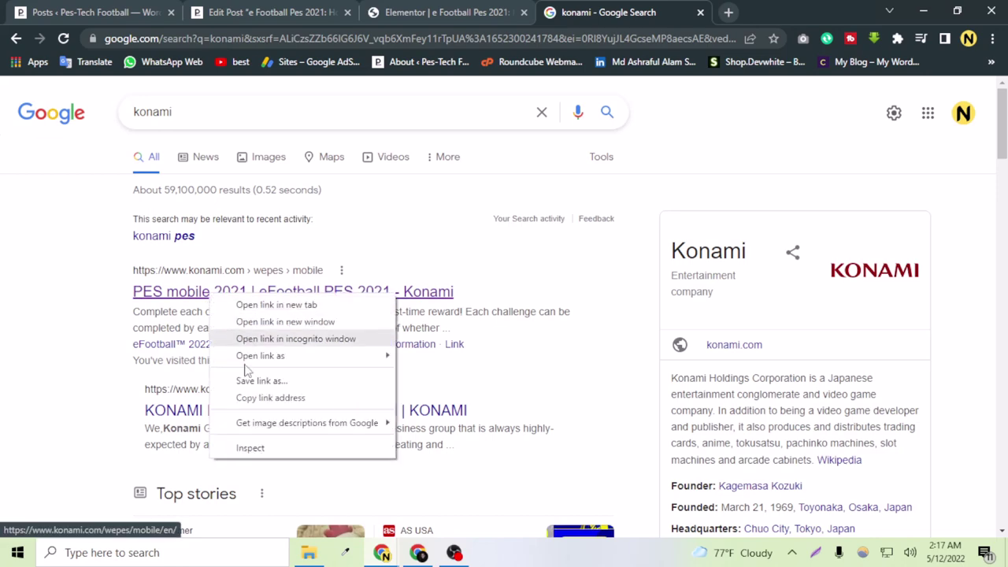
{"action": "left_click", "coordinate": [255, 398]}
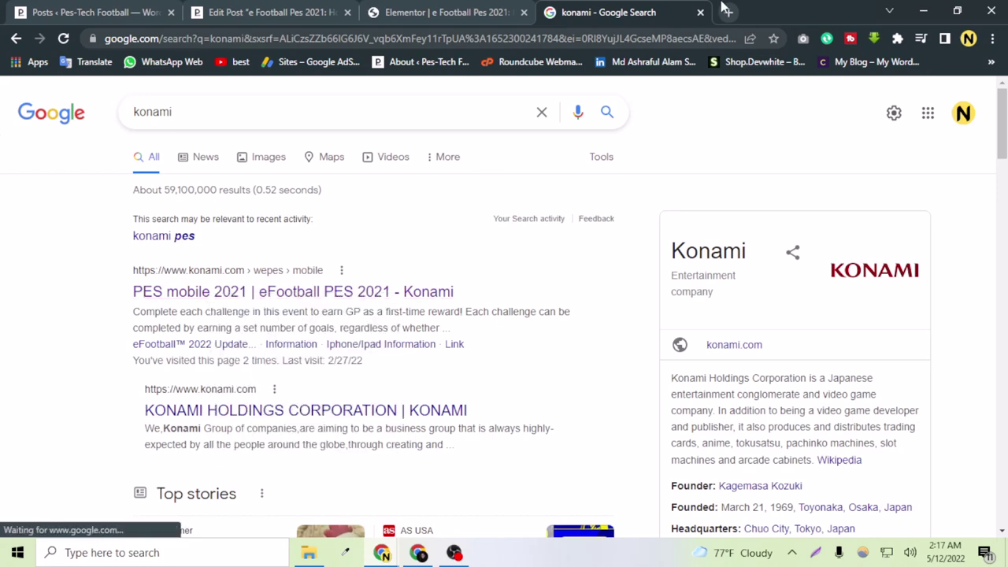
Review the linked text in the post's introduction in Elementor, and return to the SEO analysis on the edit page.
{"action": "left_click", "coordinate": [504, 13]}
{"action": "scroll", "coordinate": [405, 362], "scroll_direction": "down", "scroll_amount": 3}
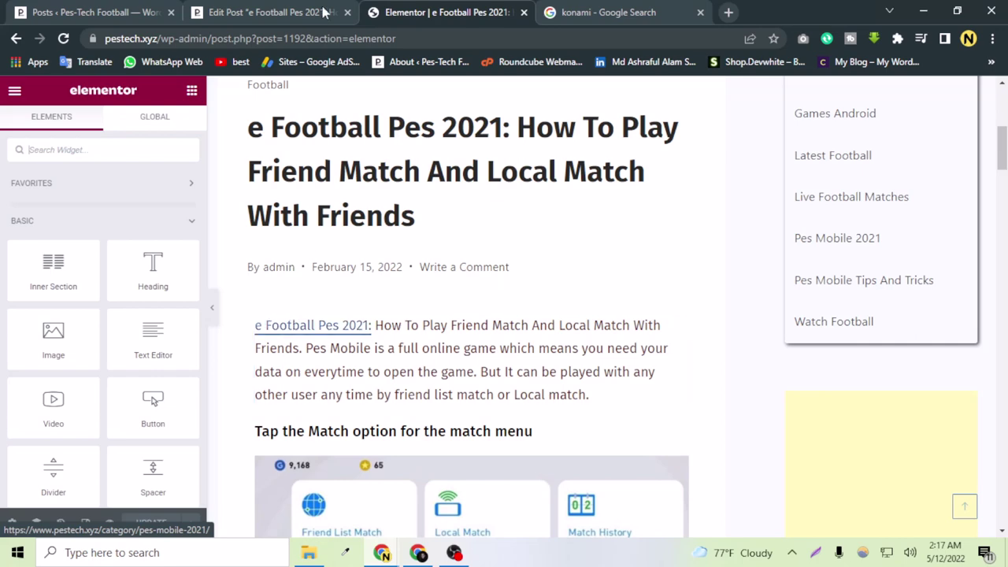
{"action": "left_click", "coordinate": [118, 12]}
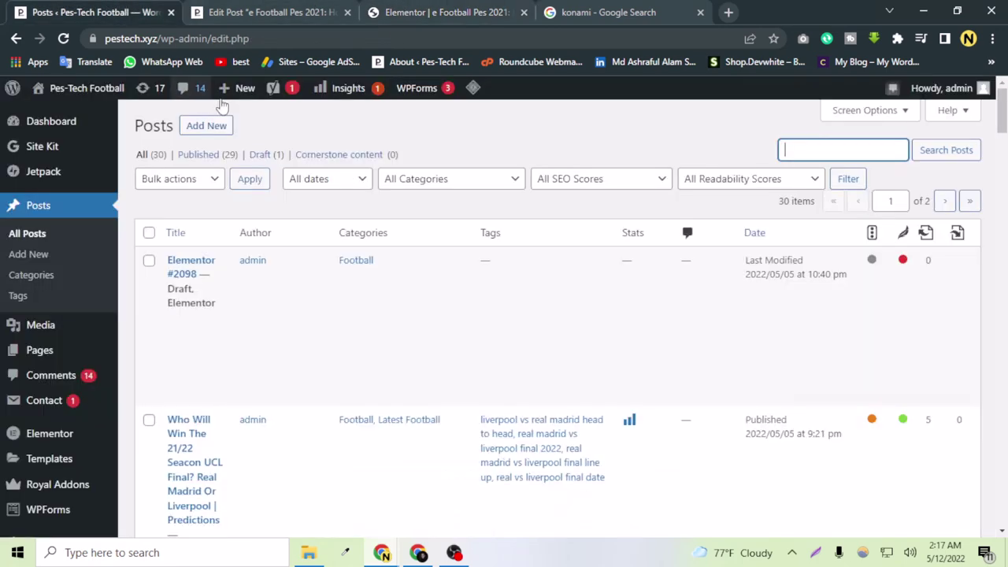
{"action": "left_click", "coordinate": [292, 9]}
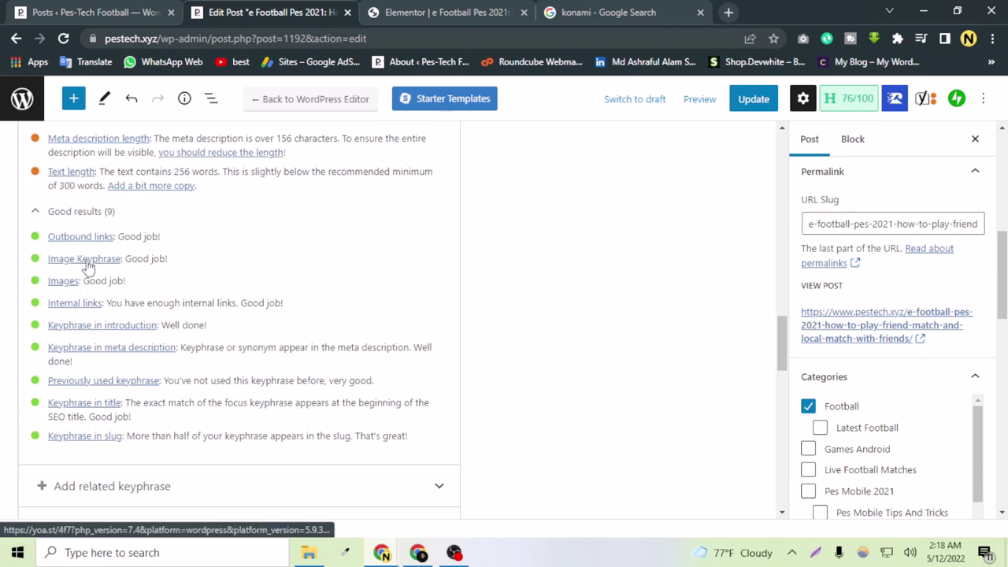
Select the match menu image in the Elementor editor and inspect its image settings, including the caption options.
{"action": "key", "text": "ctrl+Tab"}
{"action": "scroll", "coordinate": [421, 282], "scroll_direction": "down", "scroll_amount": 4}
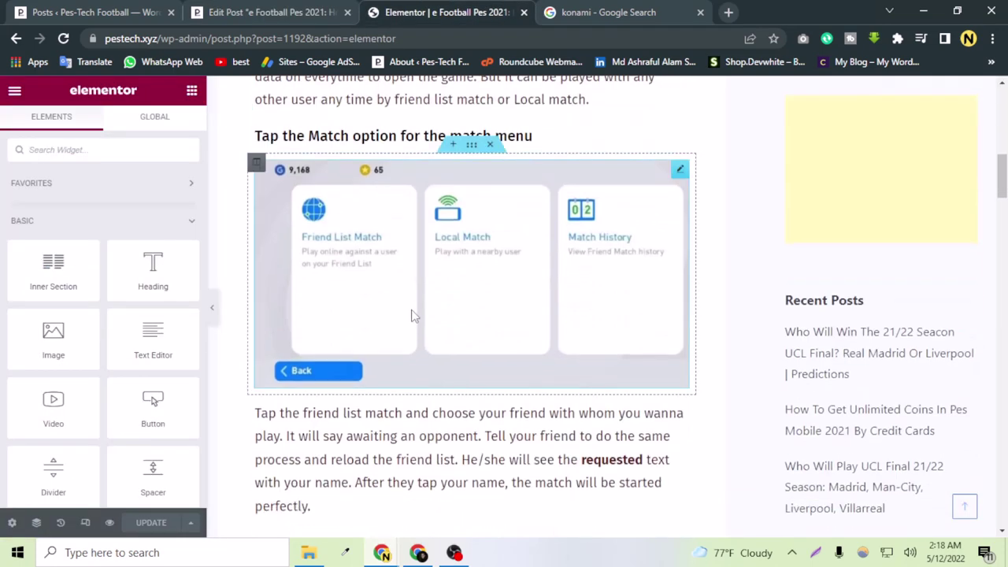
{"action": "left_click", "coordinate": [421, 282]}
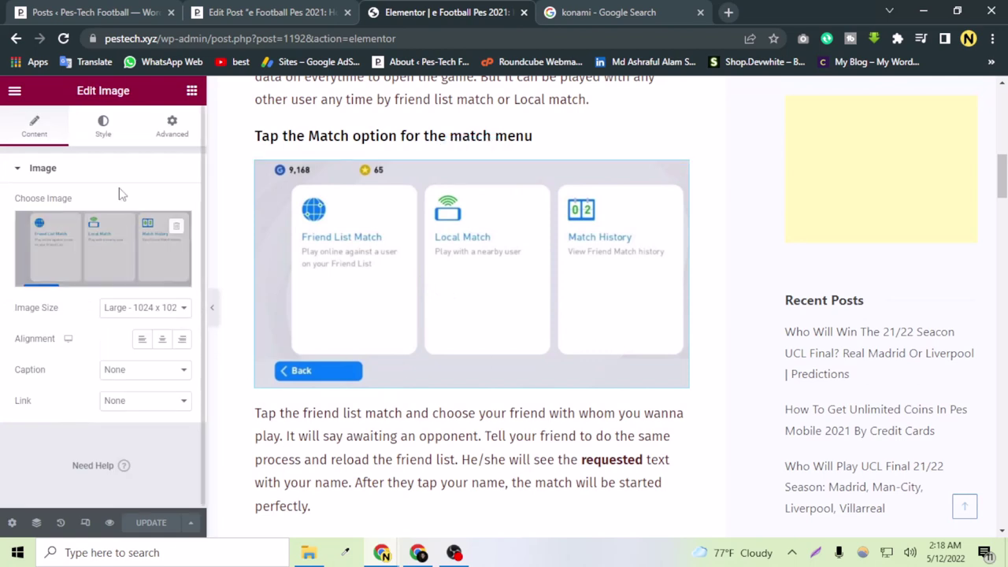
{"action": "left_click", "coordinate": [114, 370]}
{"action": "left_click", "coordinate": [61, 447]}
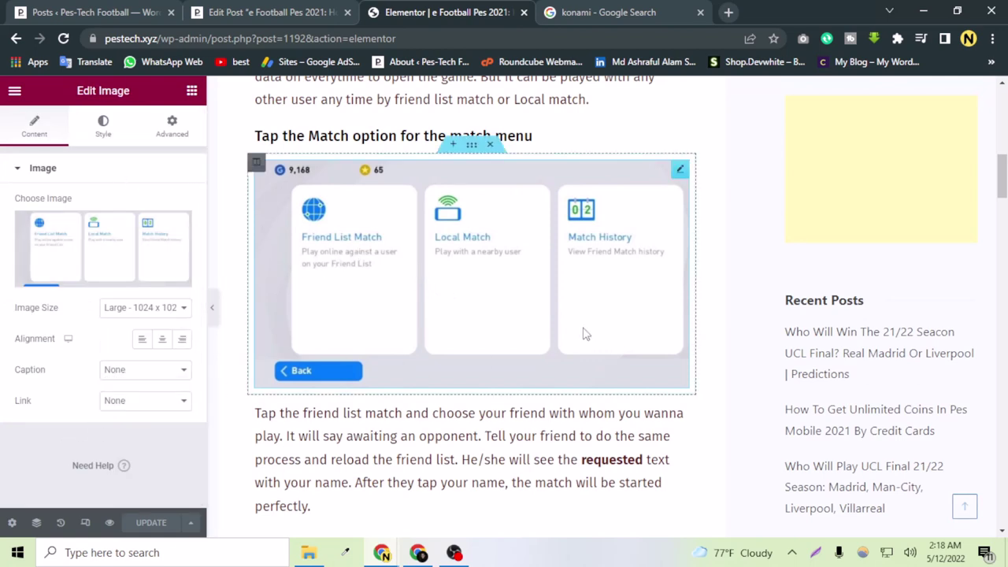
Examine the post's featured image above the title in Elementor and in the post settings of the edit page.
{"action": "scroll", "coordinate": [585, 333], "scroll_direction": "up", "scroll_amount": 5}
{"action": "scroll", "coordinate": [513, 331], "scroll_direction": "up", "scroll_amount": 3}
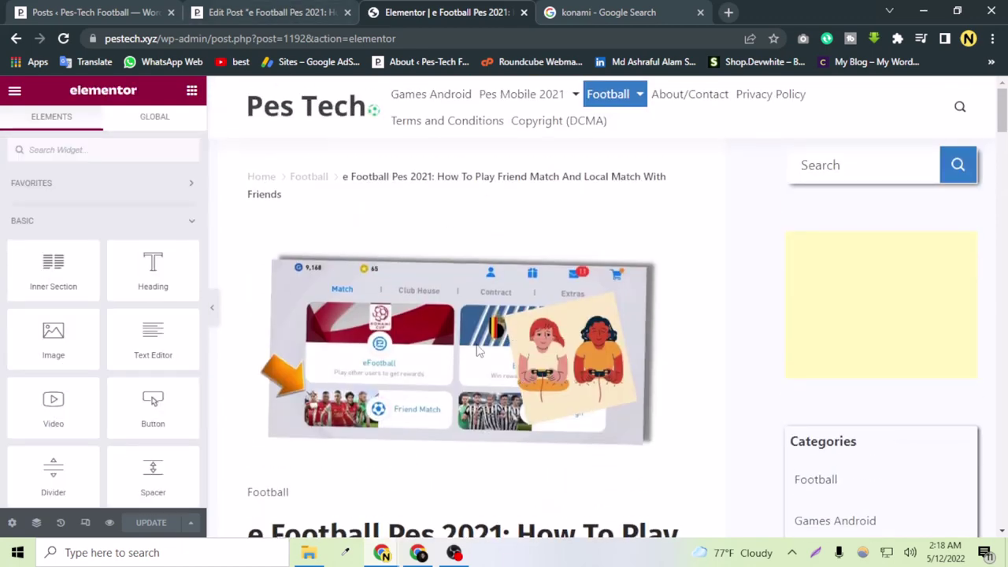
{"action": "left_click", "coordinate": [280, 16]}
{"action": "scroll", "coordinate": [771, 149], "scroll_direction": "down", "scroll_amount": 4}
{"action": "scroll", "coordinate": [875, 292], "scroll_direction": "down", "scroll_amount": 8}
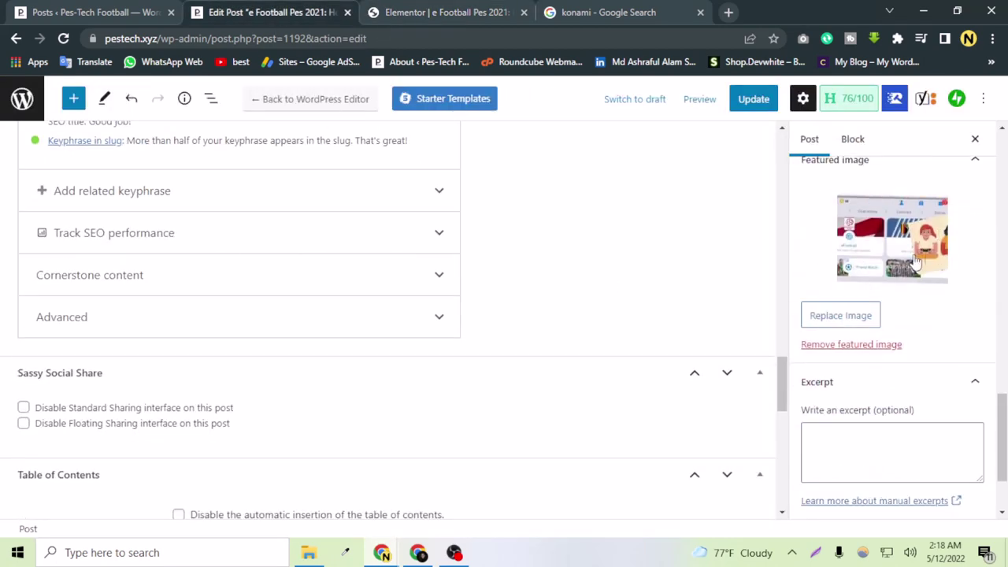
Review the good results for images and internal links, and check the introduction and body text in Elementor.
{"action": "scroll", "coordinate": [394, 275], "scroll_direction": "up", "scroll_amount": 5}
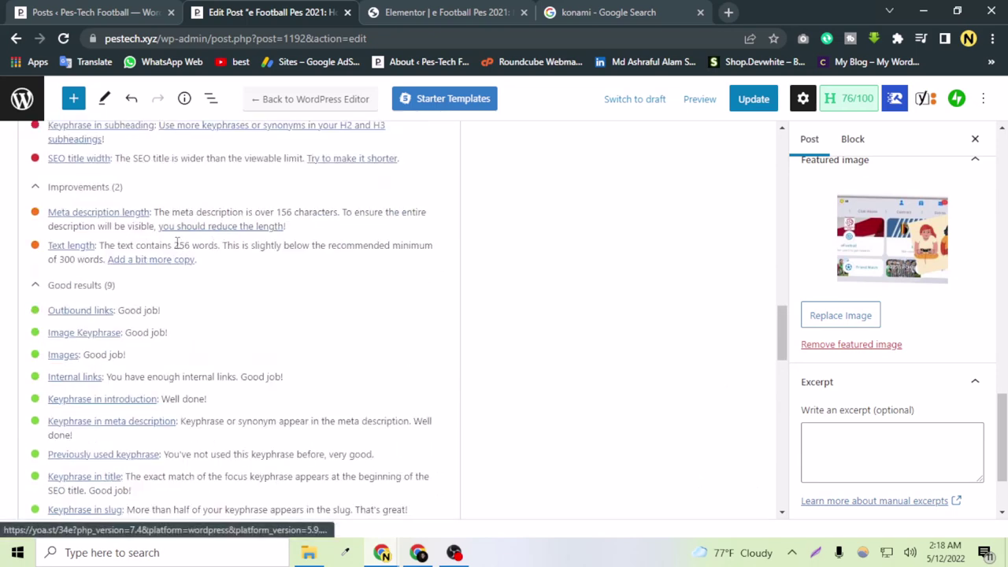
{"action": "scroll", "coordinate": [142, 324], "scroll_direction": "down", "scroll_amount": 1}
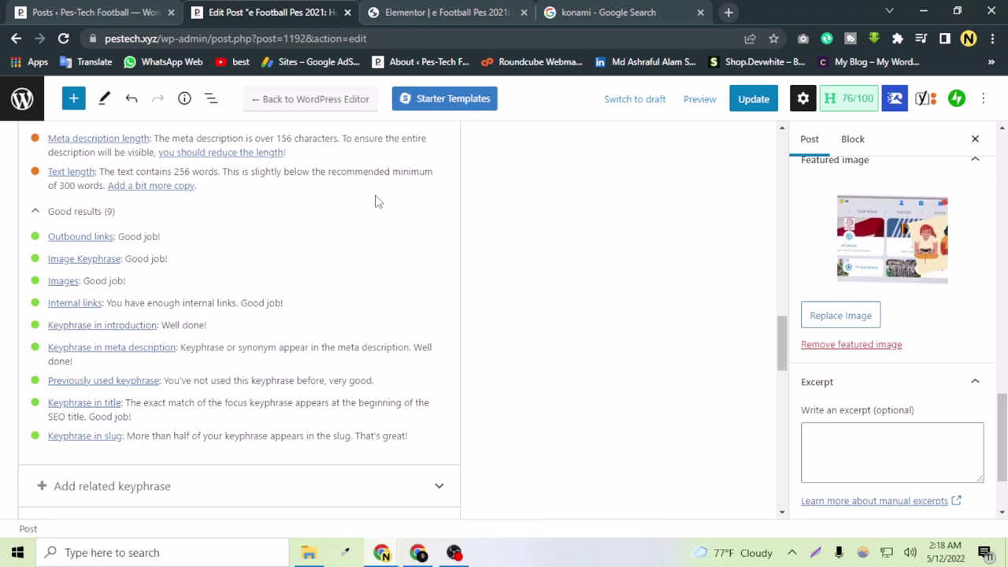
{"action": "key", "text": "ctrl+Tab"}
{"action": "scroll", "coordinate": [378, 337], "scroll_direction": "down", "scroll_amount": 6}
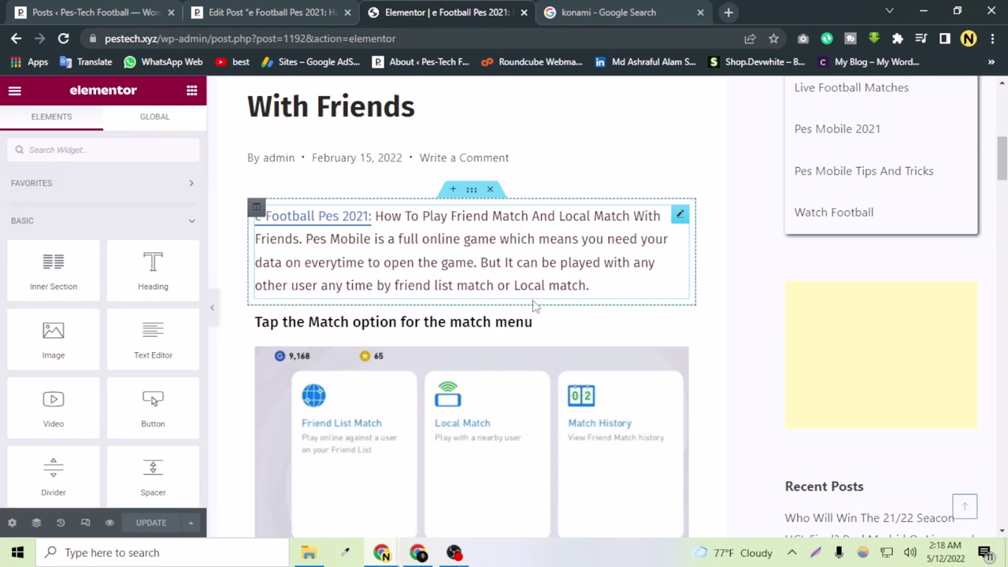
{"action": "scroll", "coordinate": [533, 293], "scroll_direction": "down", "scroll_amount": 5}
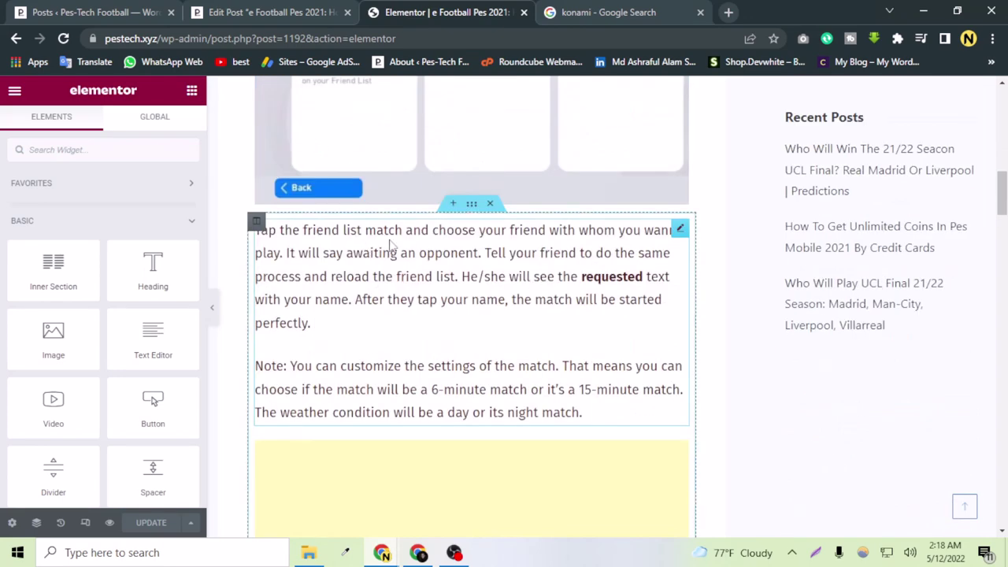
Compare the good results for keyphrase in meta description, title and slug with the post's slug and meta description.
{"action": "left_click", "coordinate": [268, 10]}
{"action": "scroll", "coordinate": [196, 298], "scroll_direction": "down", "scroll_amount": 2}
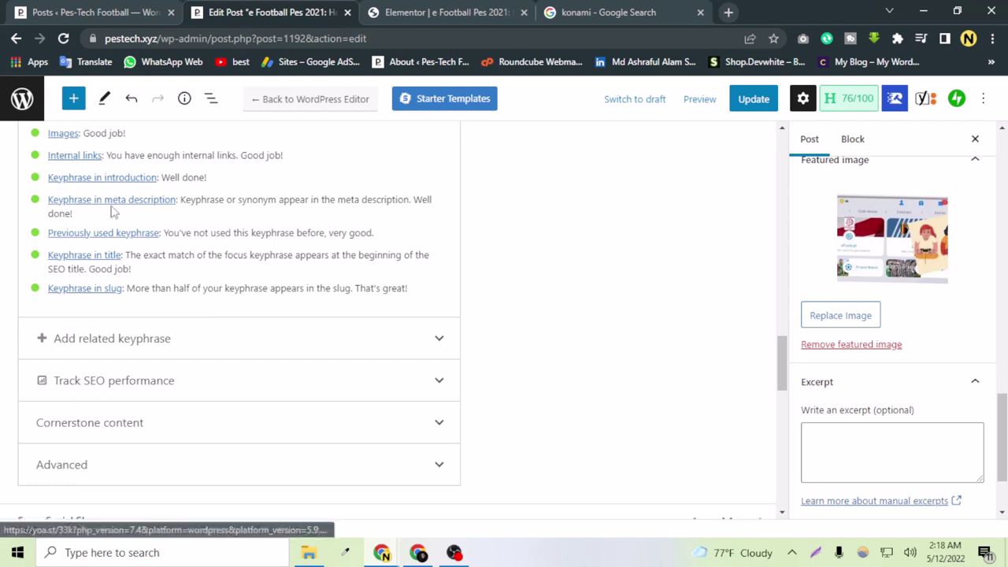
{"action": "scroll", "coordinate": [213, 249], "scroll_direction": "up", "scroll_amount": 8}
{"action": "scroll", "coordinate": [212, 249], "scroll_direction": "up", "scroll_amount": 3}
{"action": "scroll", "coordinate": [171, 280], "scroll_direction": "down", "scroll_amount": 12}
{"action": "scroll", "coordinate": [172, 280], "scroll_direction": "up", "scroll_amount": 3}
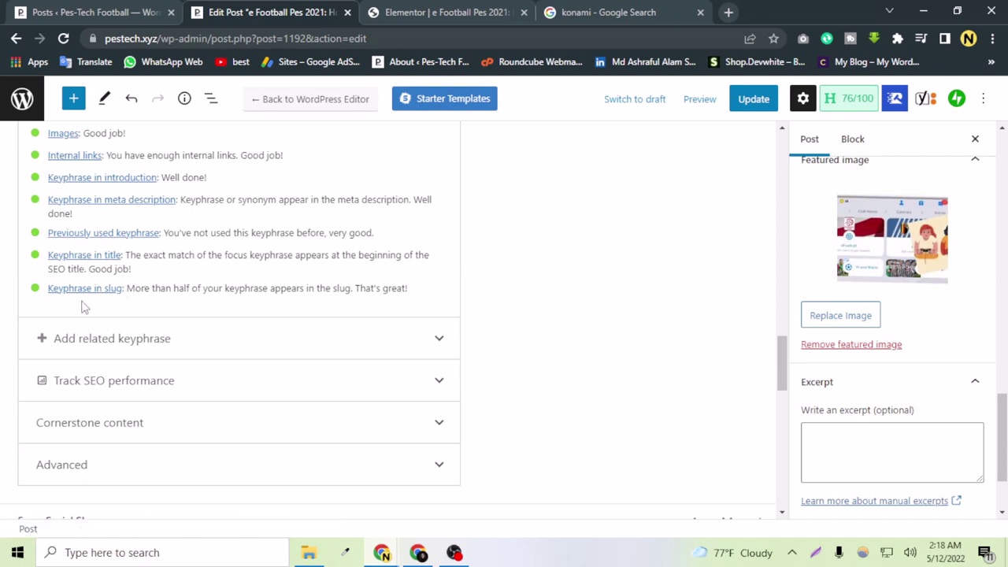
{"action": "scroll", "coordinate": [402, 405], "scroll_direction": "up", "scroll_amount": 10}
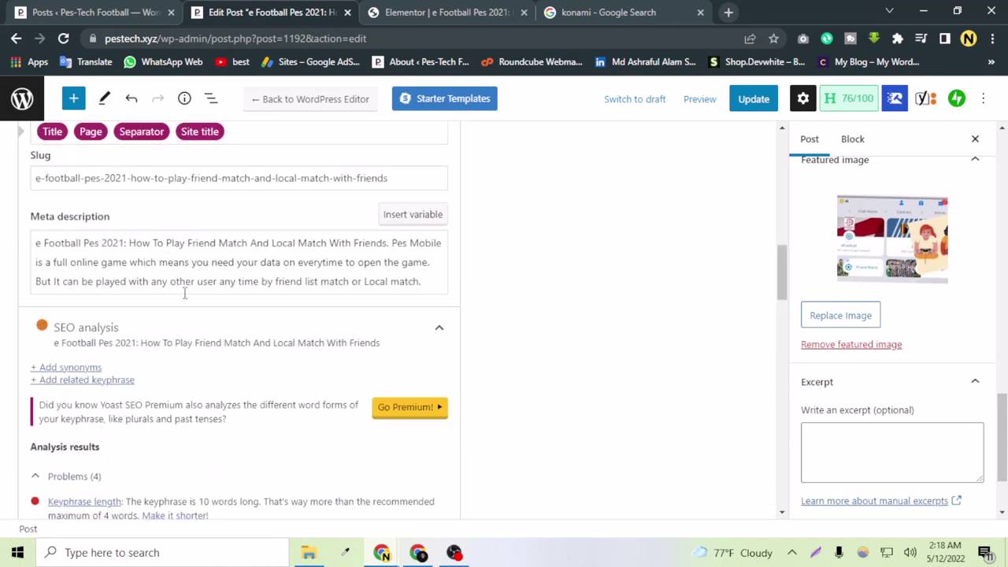
{"action": "scroll", "coordinate": [195, 275], "scroll_direction": "up", "scroll_amount": 5}
{"action": "scroll", "coordinate": [254, 359], "scroll_direction": "down", "scroll_amount": 15}
{"action": "scroll", "coordinate": [590, 338], "scroll_direction": "up", "scroll_amount": 5}
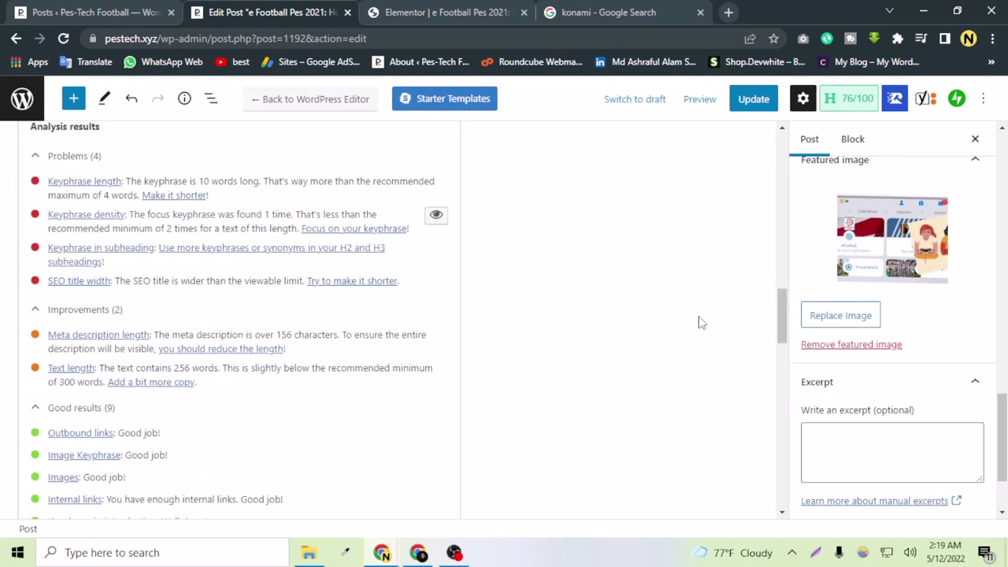
Check the Yoast SEO readability and SEO analysis ratings in the post settings.
{"action": "scroll", "coordinate": [686, 322], "scroll_direction": "up", "scroll_amount": 4}
{"action": "scroll", "coordinate": [810, 333], "scroll_direction": "up", "scroll_amount": 15}
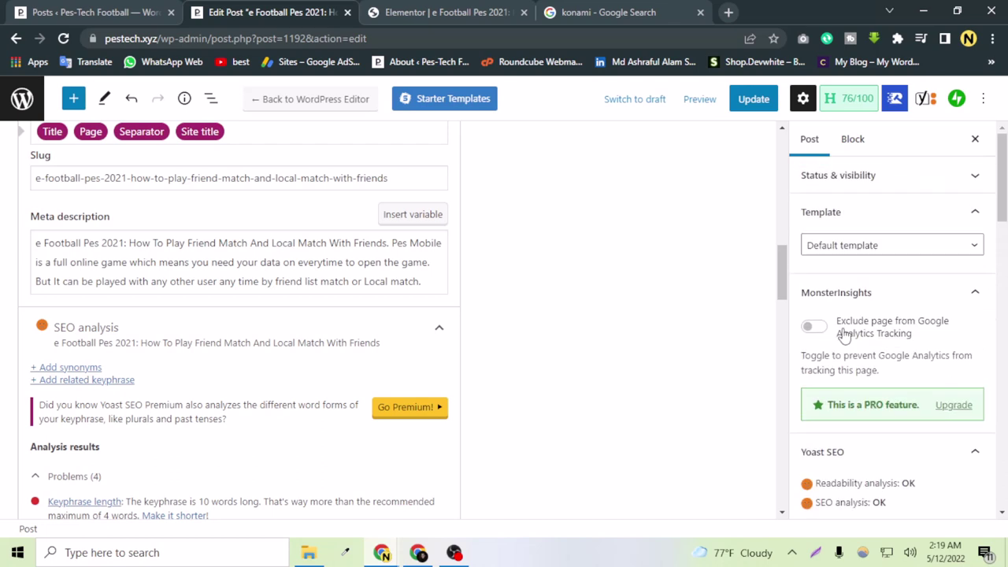
{"action": "scroll", "coordinate": [844, 334], "scroll_direction": "down", "scroll_amount": 4}
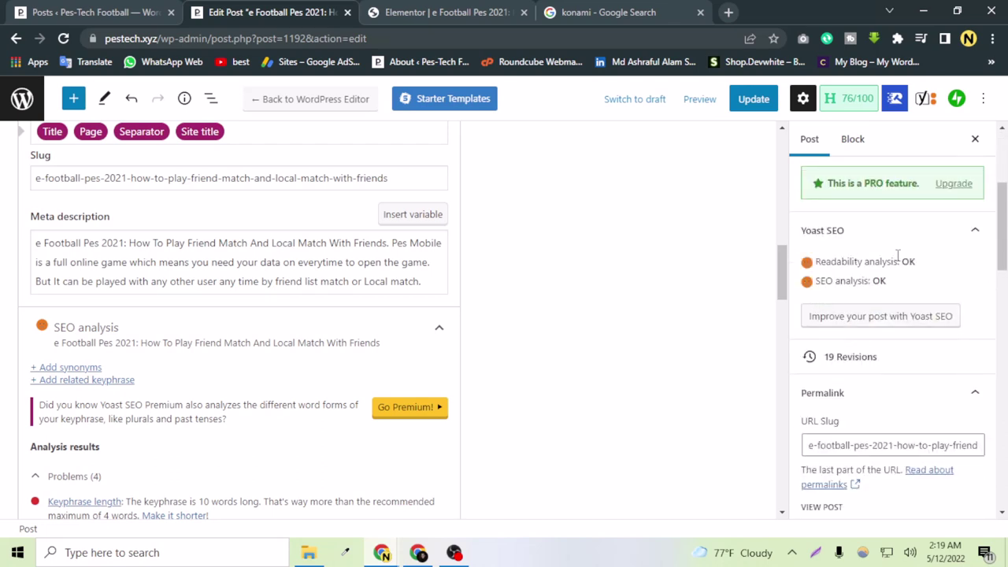
{"action": "left_click_drag", "start_coordinate": [879, 284], "coordinate": [904, 288]}
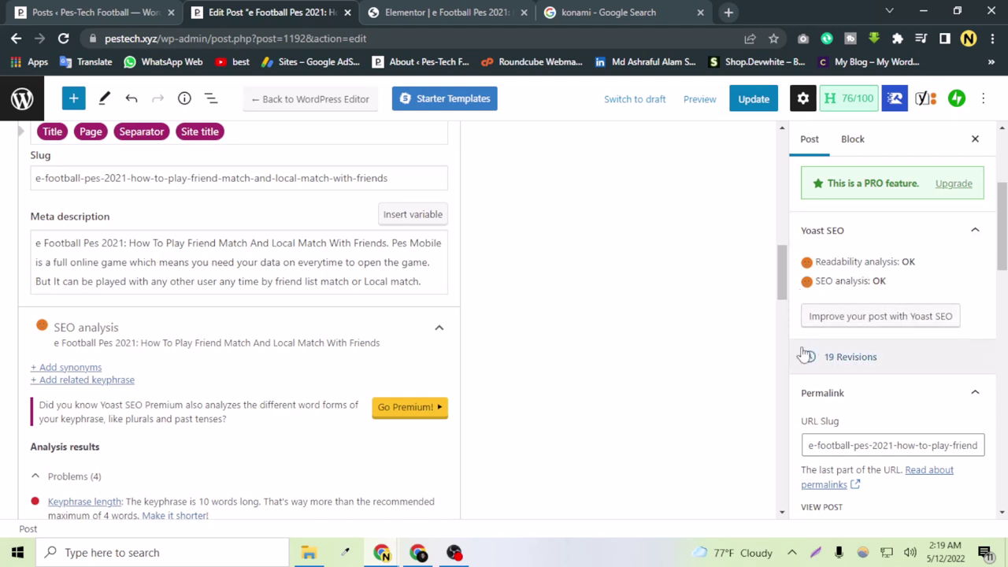
Go back to the focus keyphrase and Google preview on the edit page, with a brief check of the Posts list.
{"action": "scroll", "coordinate": [819, 315], "scroll_direction": "up", "scroll_amount": 3}
{"action": "scroll", "coordinate": [783, 355], "scroll_direction": "up", "scroll_amount": 4}
{"action": "scroll", "coordinate": [784, 354], "scroll_direction": "up", "scroll_amount": 5}
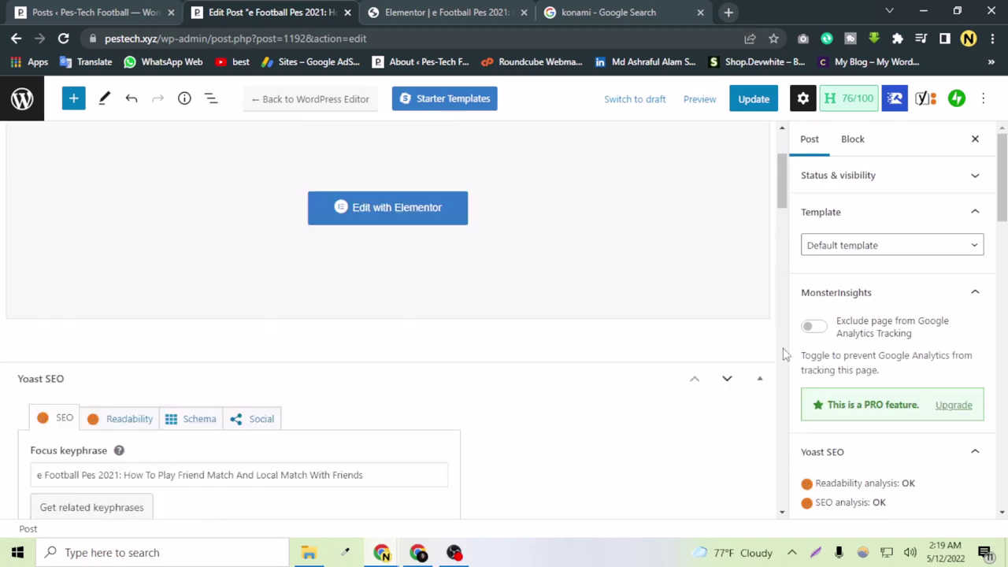
{"action": "scroll", "coordinate": [693, 333], "scroll_direction": "down", "scroll_amount": 5}
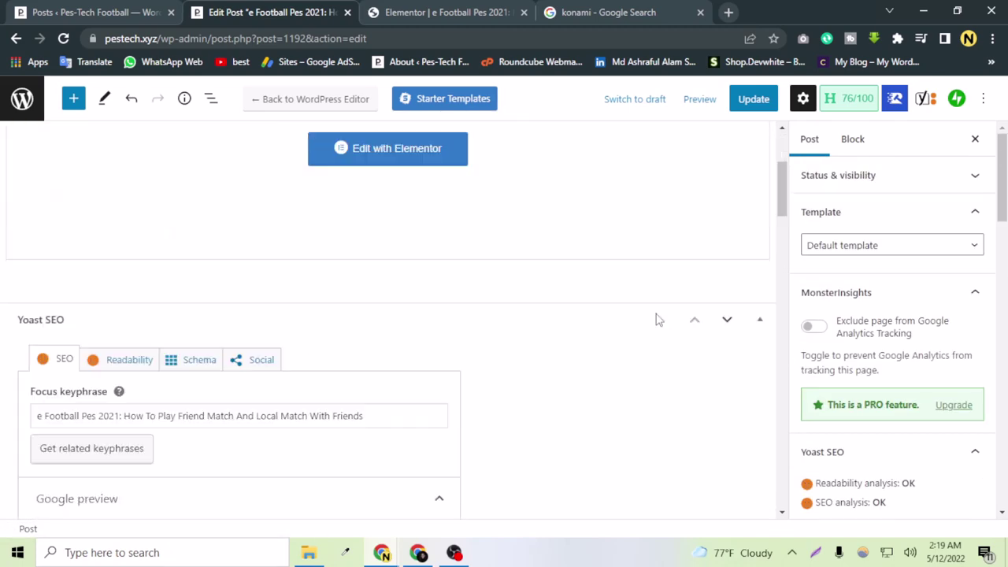
{"action": "left_click", "coordinate": [91, 12]}
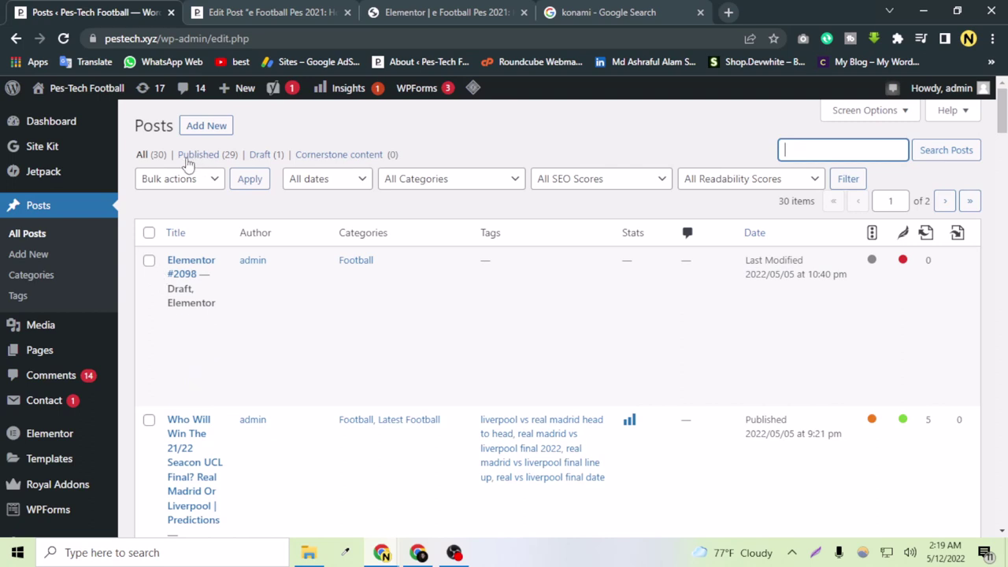
{"action": "left_click", "coordinate": [233, 9]}
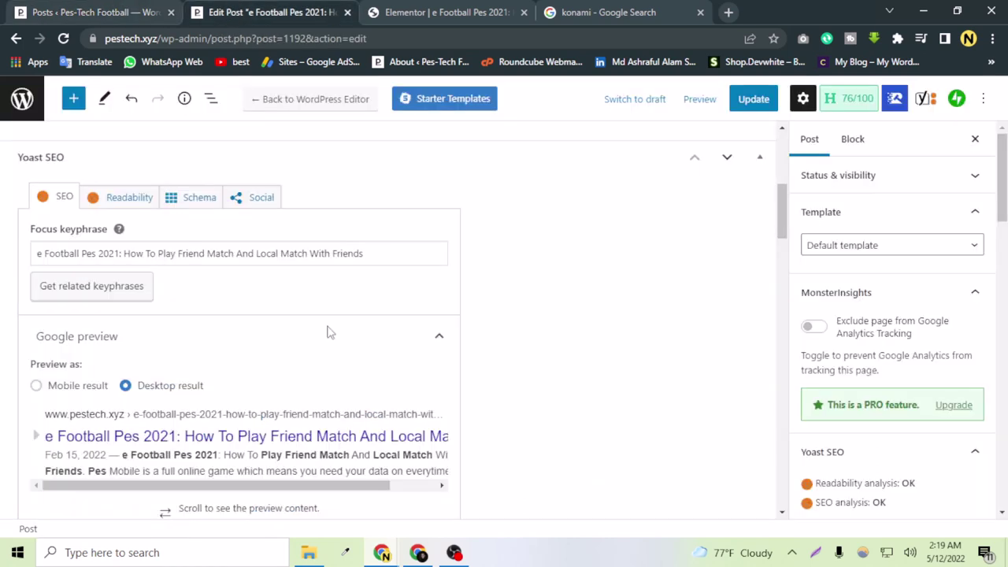